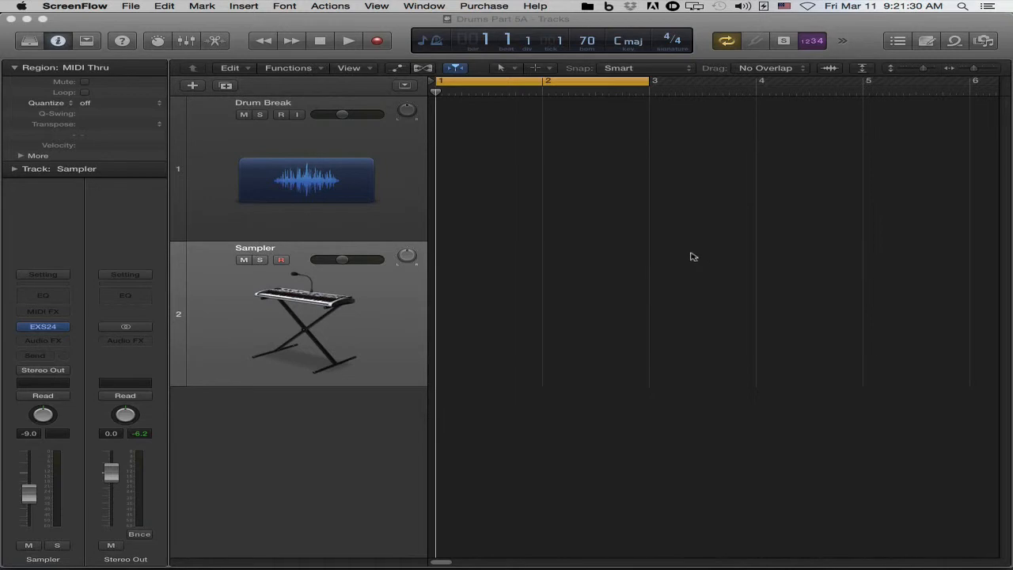
Select the Drum Break track and preview the Cold Shoulder Beat drum loop from the Apple Loops library.
{"action": "left_click", "coordinate": [407, 192]}
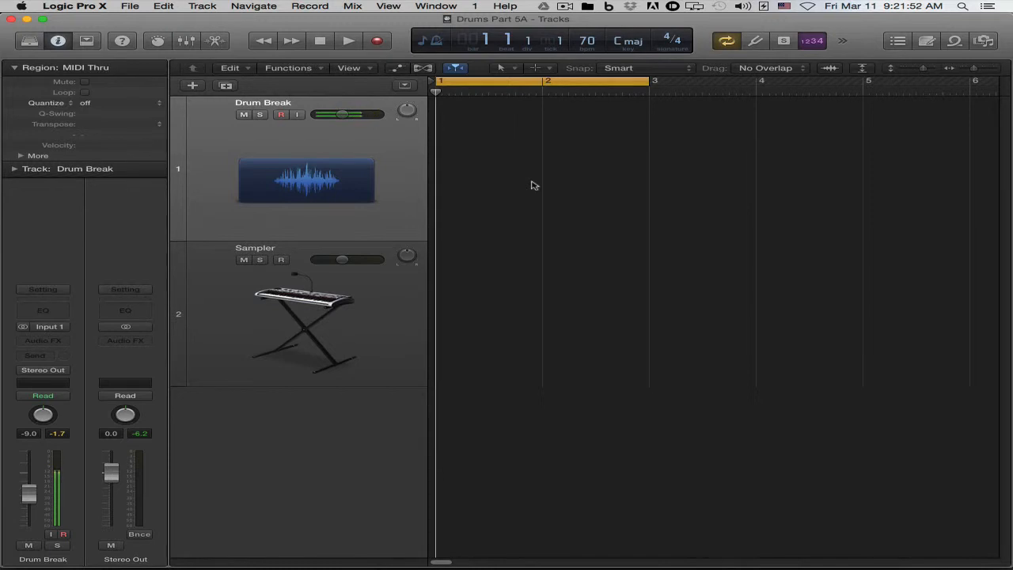
{"action": "left_click", "coordinate": [956, 43]}
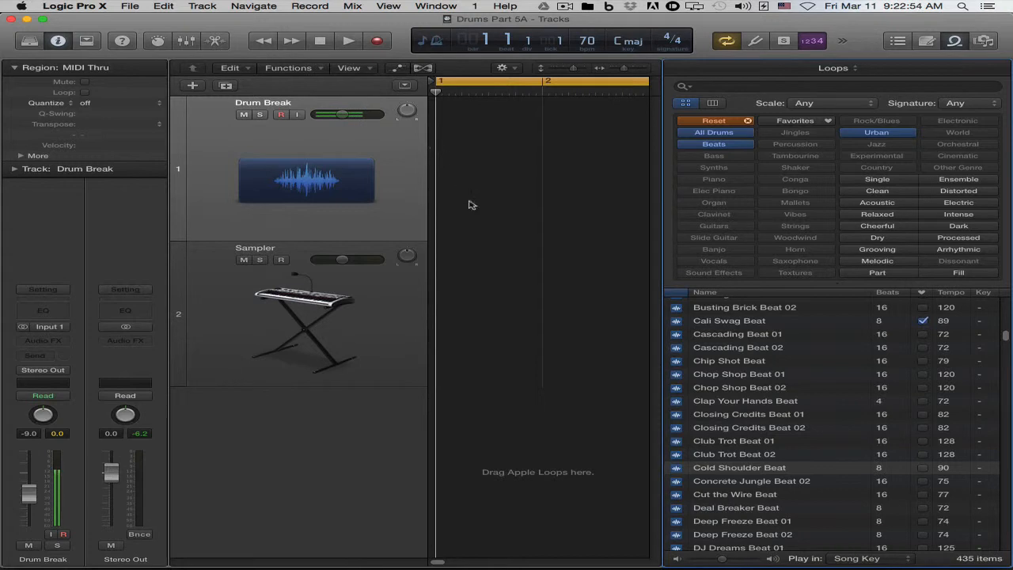
{"action": "left_click", "coordinate": [765, 472]}
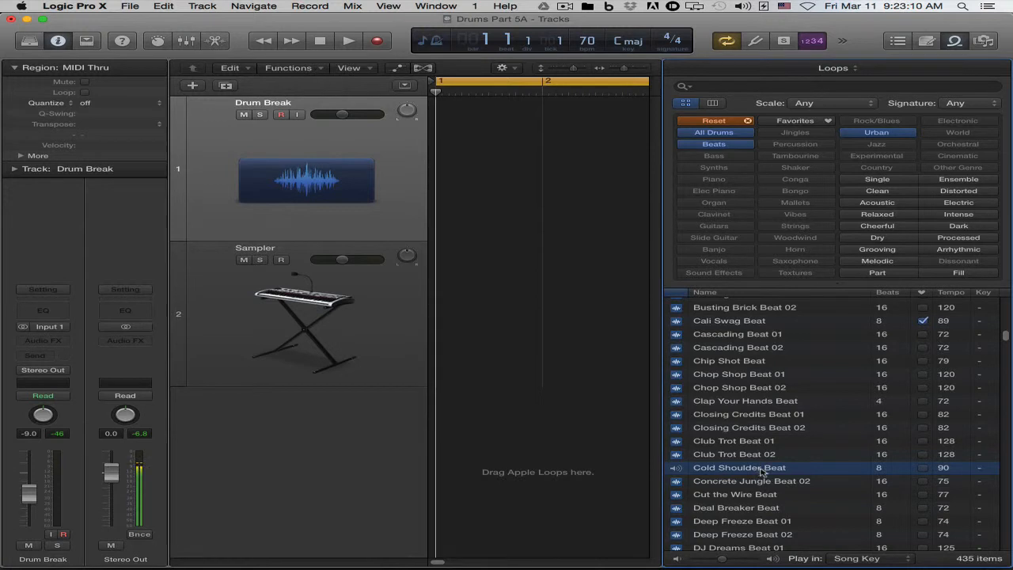
Add Cold Shoulder Beat at bar 1 of the Drum Break track, importing its tempo information, and close the loop library.
{"action": "left_click_drag", "start_coordinate": [788, 471], "coordinate": [482, 159]}
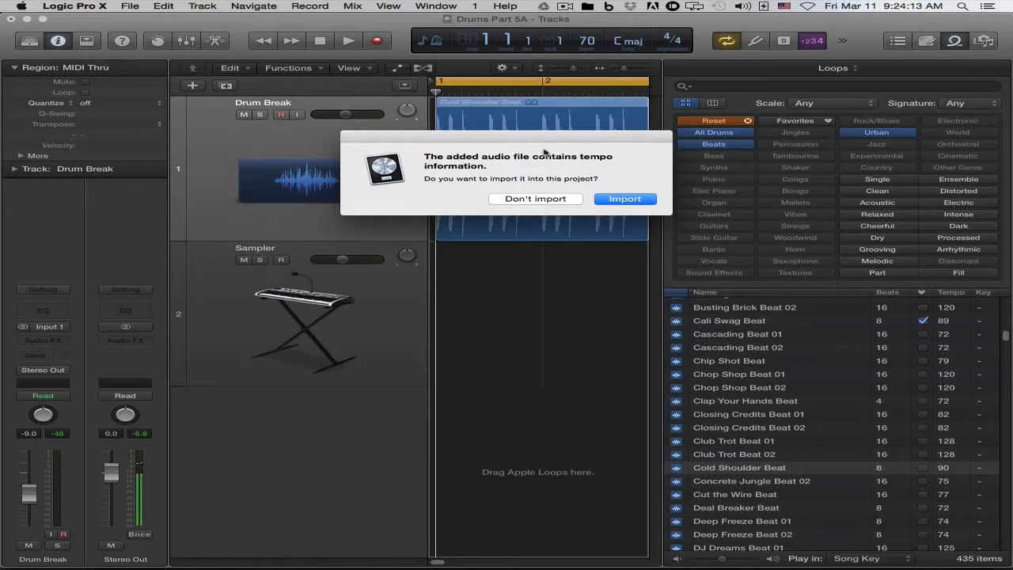
{"action": "left_click", "coordinate": [630, 201]}
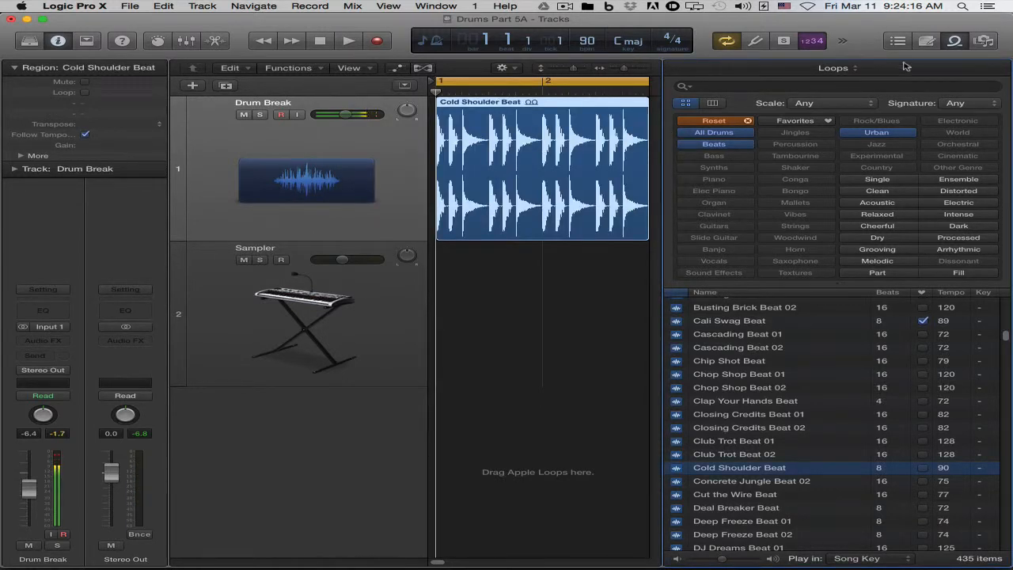
{"action": "key", "text": "o"}
{"action": "left_click", "coordinate": [613, 308]}
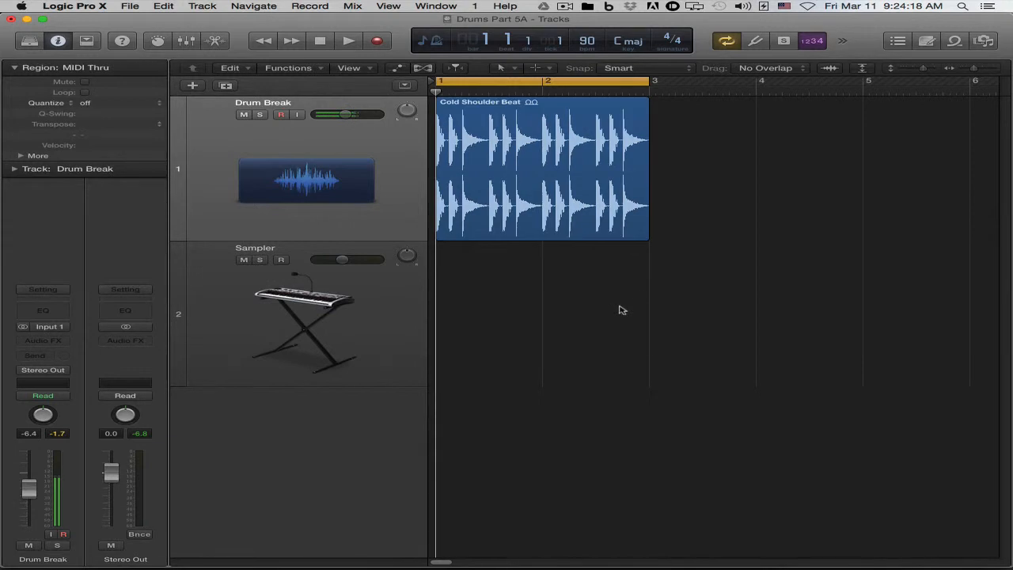
Play the imported loop briefly, return to the project start, and undo the loop and tempo import.
{"action": "key", "text": "space"}
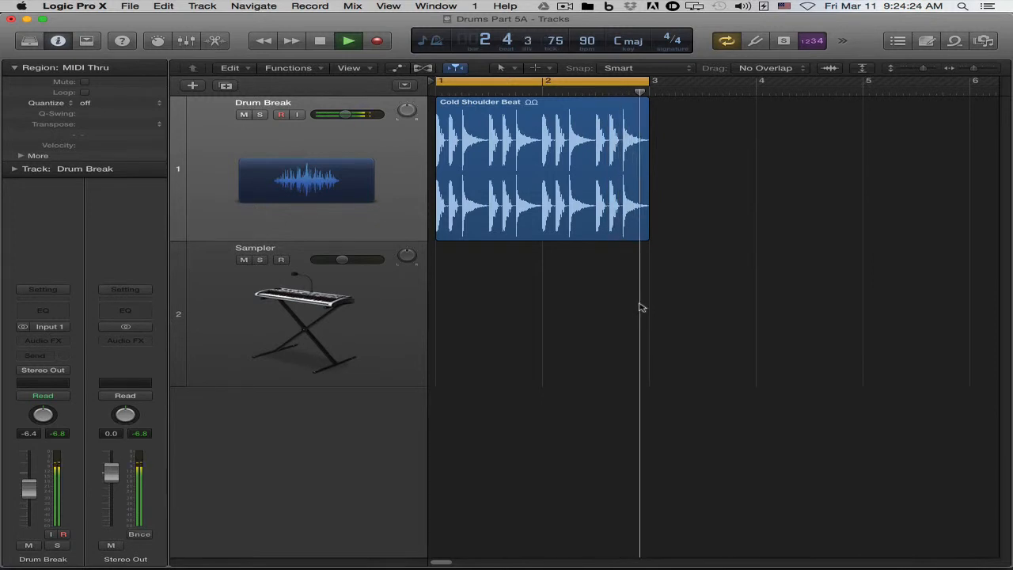
{"action": "key", "text": "space"}
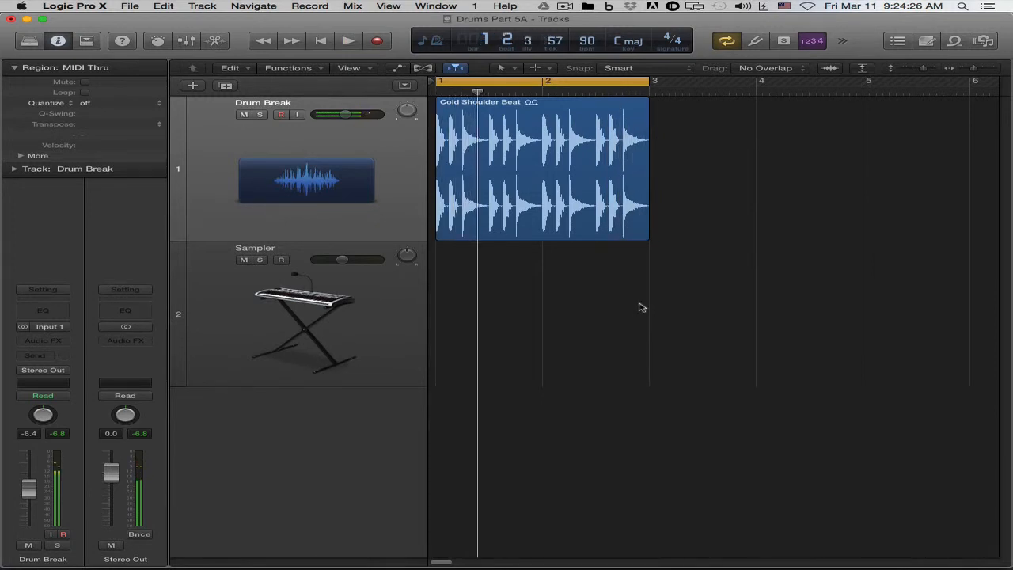
{"action": "key", "text": "Return"}
{"action": "key", "text": "super+z"}
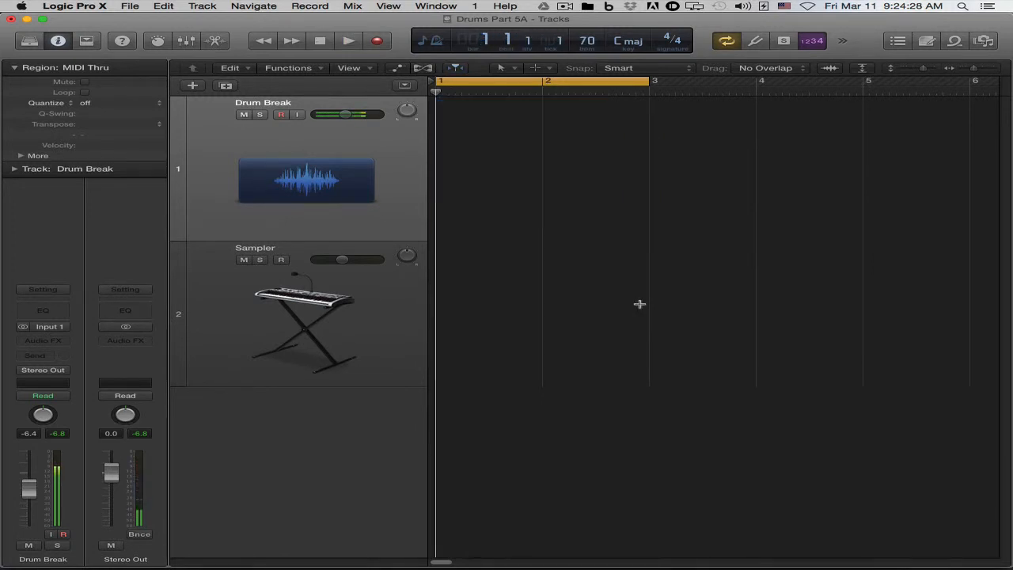
Add the Cold Shoulder Beat loop at bar 1 of the Drum Break track without importing its tempo information.
{"action": "left_click", "coordinate": [955, 40]}
{"action": "left_click_drag", "start_coordinate": [788, 474], "coordinate": [468, 163]}
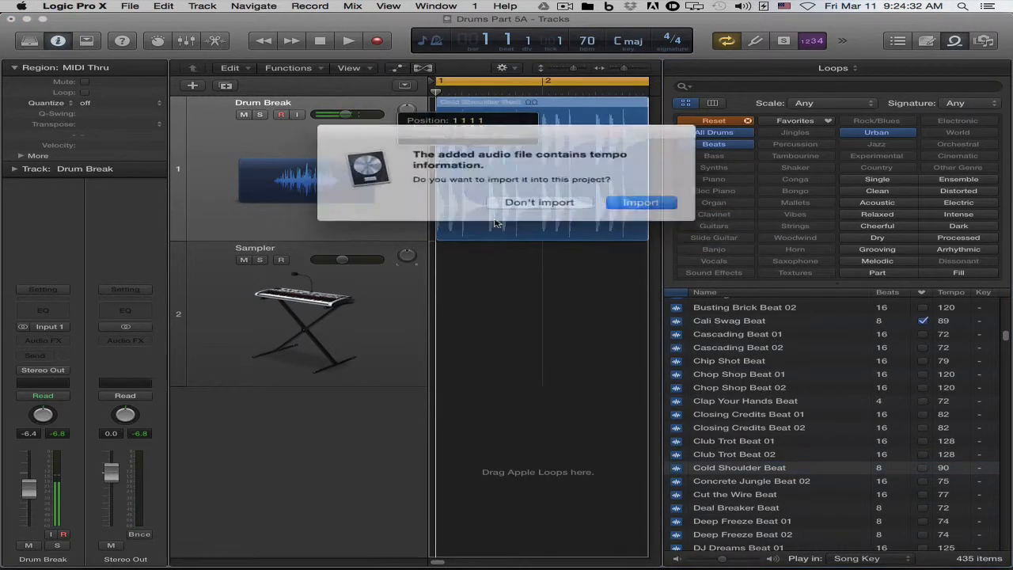
{"action": "left_click", "coordinate": [529, 200]}
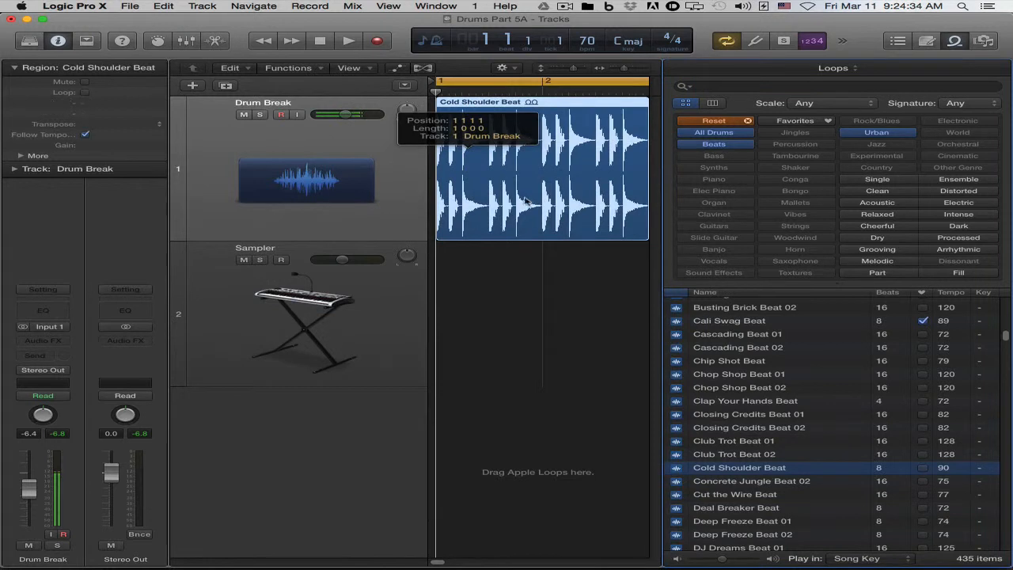
{"action": "left_click", "coordinate": [955, 40]}
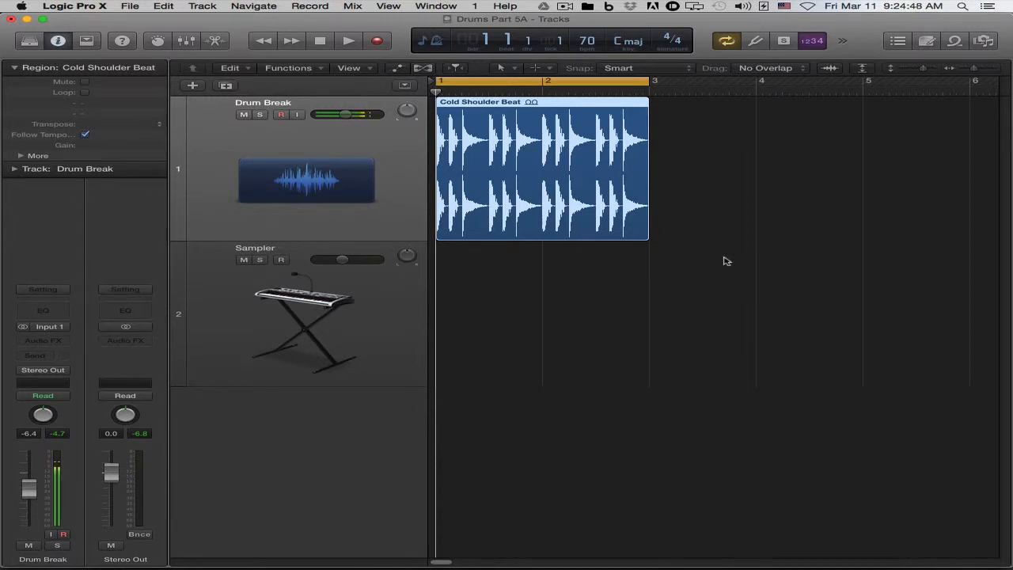
Listen to the loop at the project's own tempo, stop it, and return the playhead to bar 1.
{"action": "key", "text": "space"}
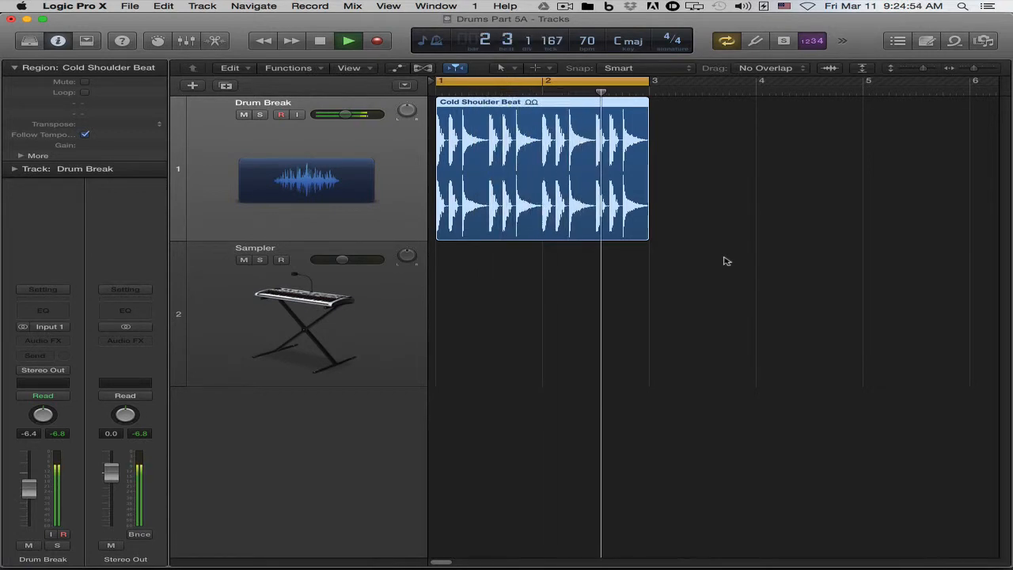
{"action": "key", "text": "space"}
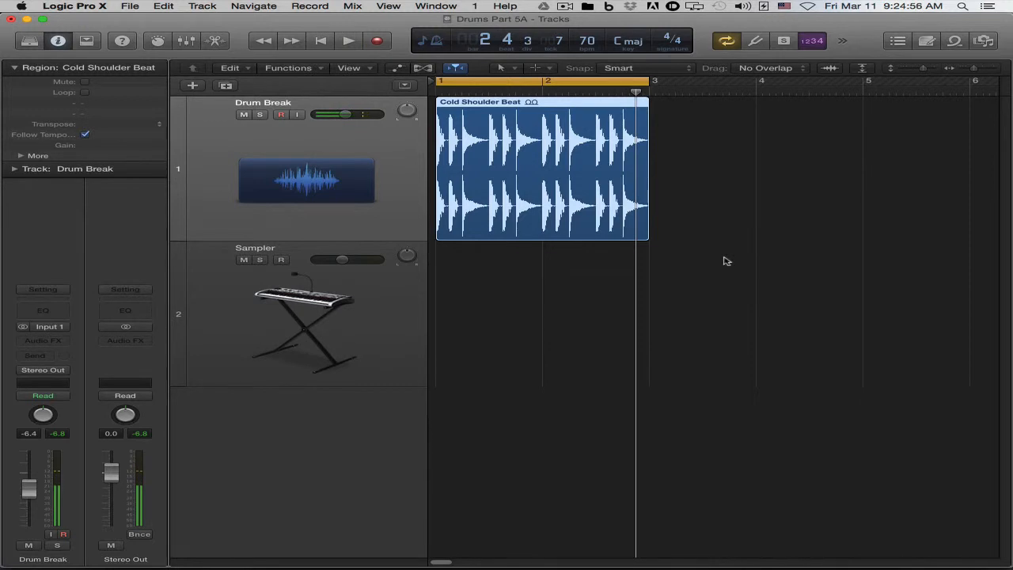
{"action": "key", "text": "Return"}
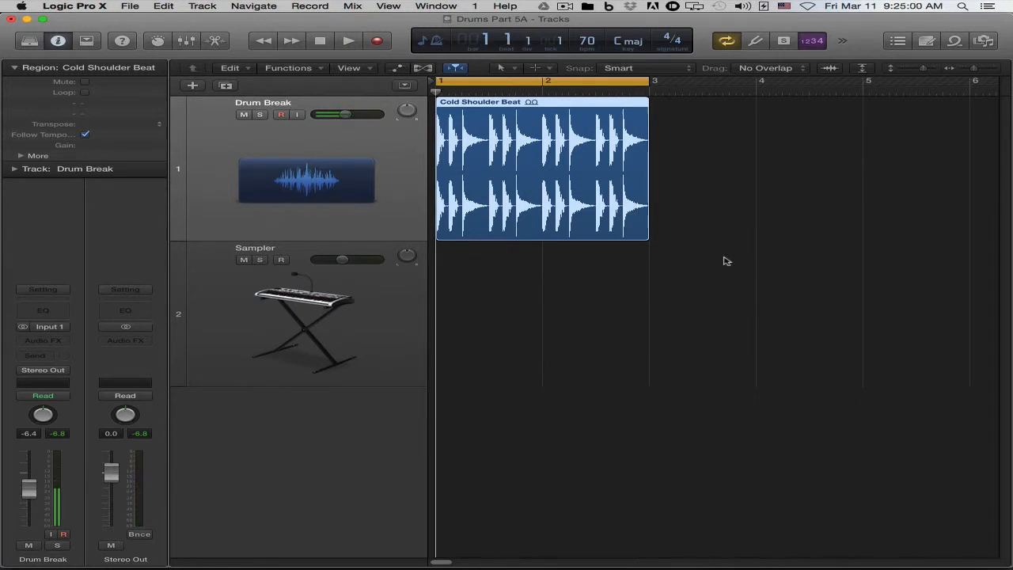
Look through the Apple Loops list and the WAV files in the 300 Drum Breaks folder as sources for breaks.
{"action": "left_click", "coordinate": [956, 41]}
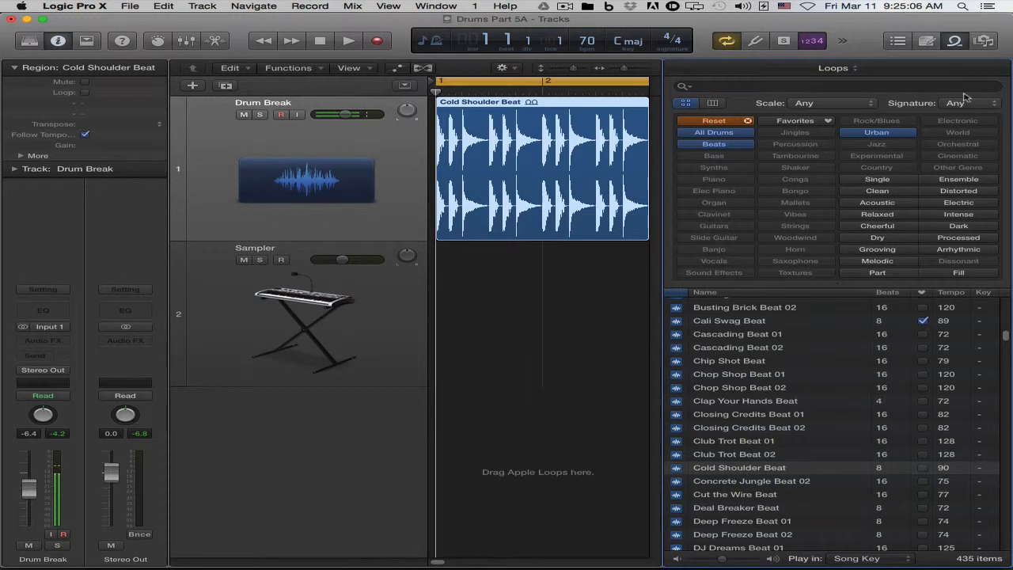
{"action": "left_click", "coordinate": [985, 42]}
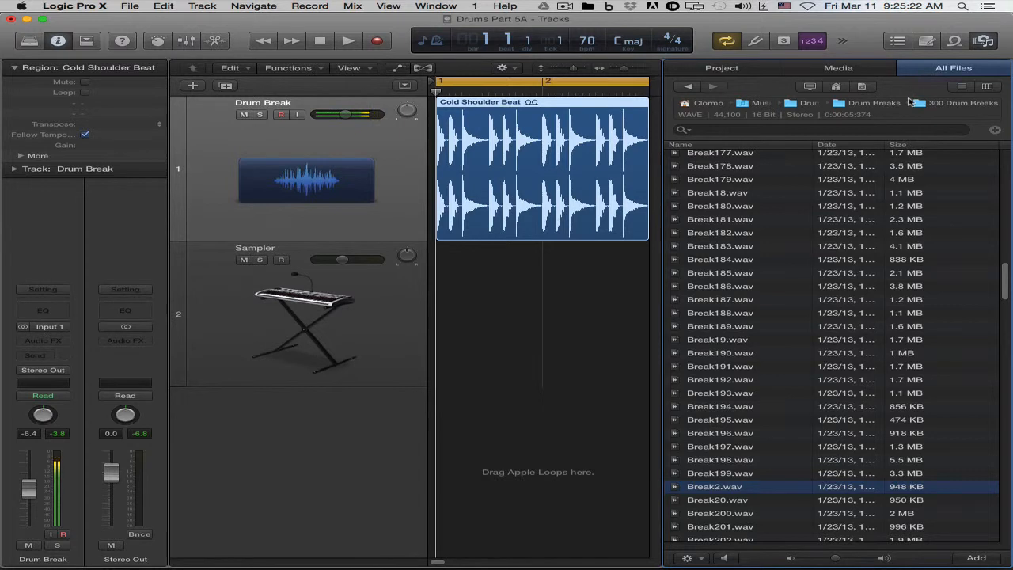
{"action": "scroll", "coordinate": [780, 435], "scroll_direction": "down", "scroll_amount": 1}
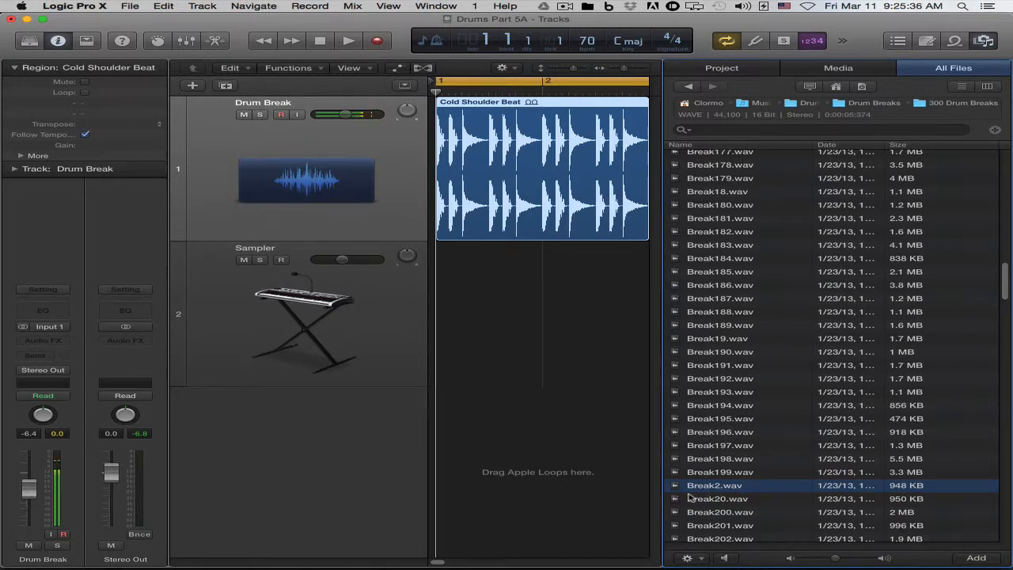
{"action": "left_click", "coordinate": [985, 41]}
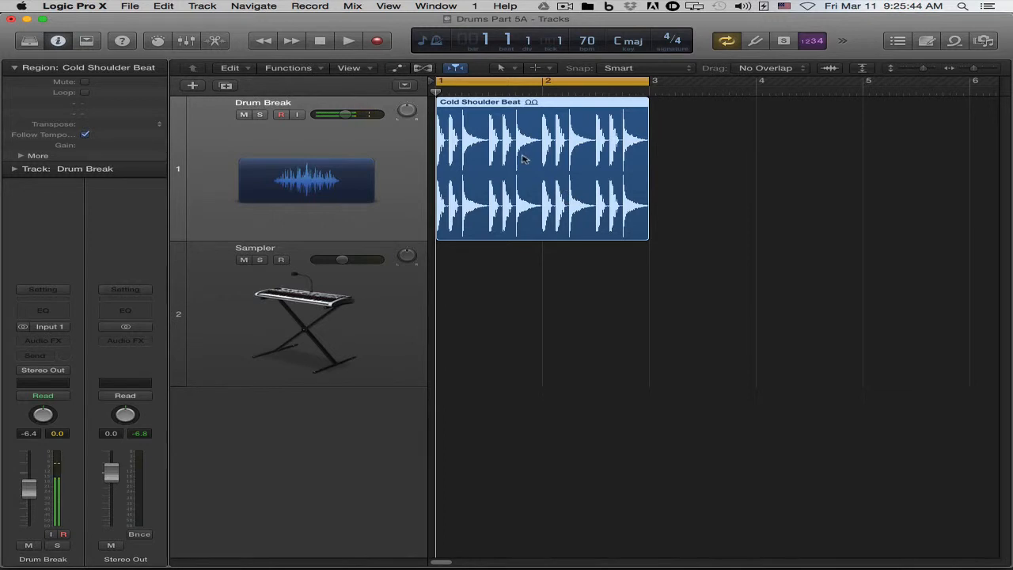
Set the project tempo to 90 bpm.
{"action": "double_click", "coordinate": [588, 40]}
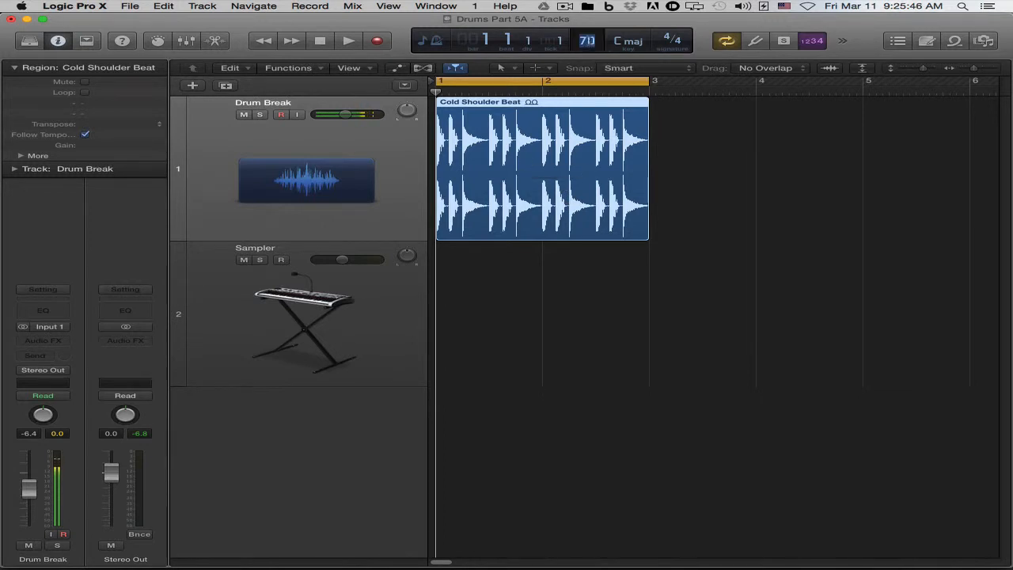
{"action": "type", "text": "90"}
{"action": "key", "text": "Return"}
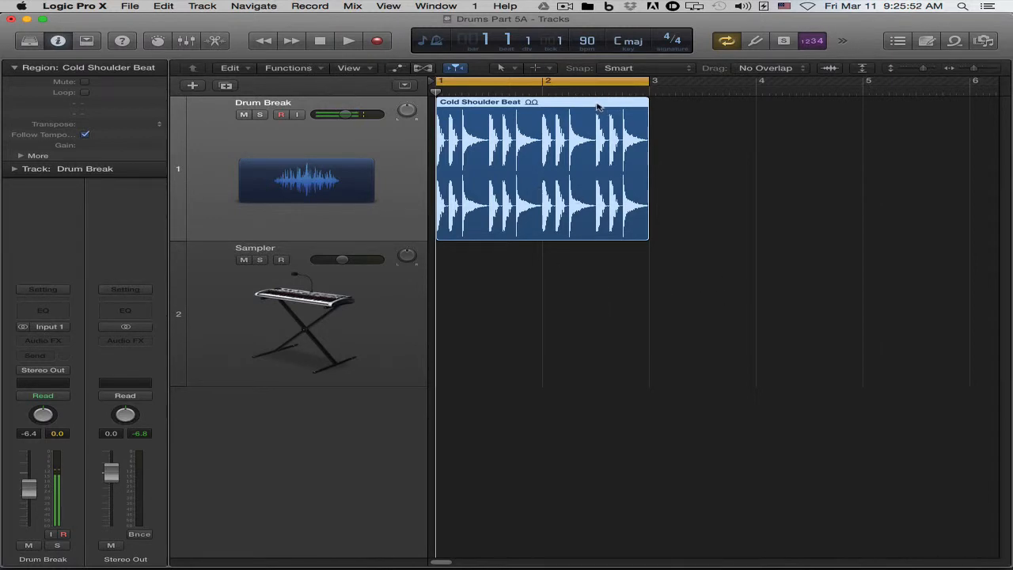
Repeat the Cold Shoulder Beat region twice after the original and delete both copies.
{"action": "key", "text": "l"}
{"action": "key", "text": "l"}
{"action": "key", "text": "super+r"}
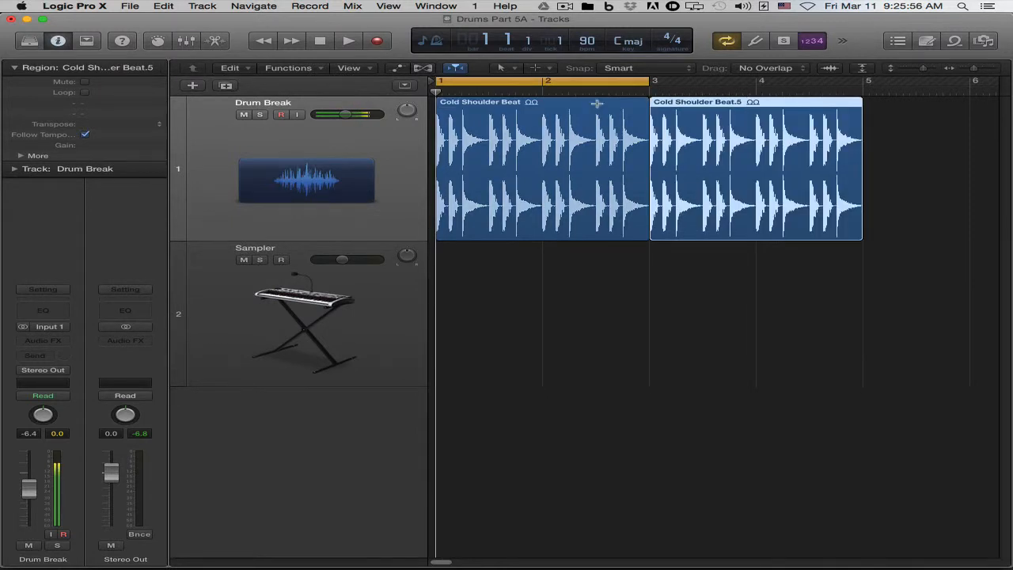
{"action": "key", "text": "super+r"}
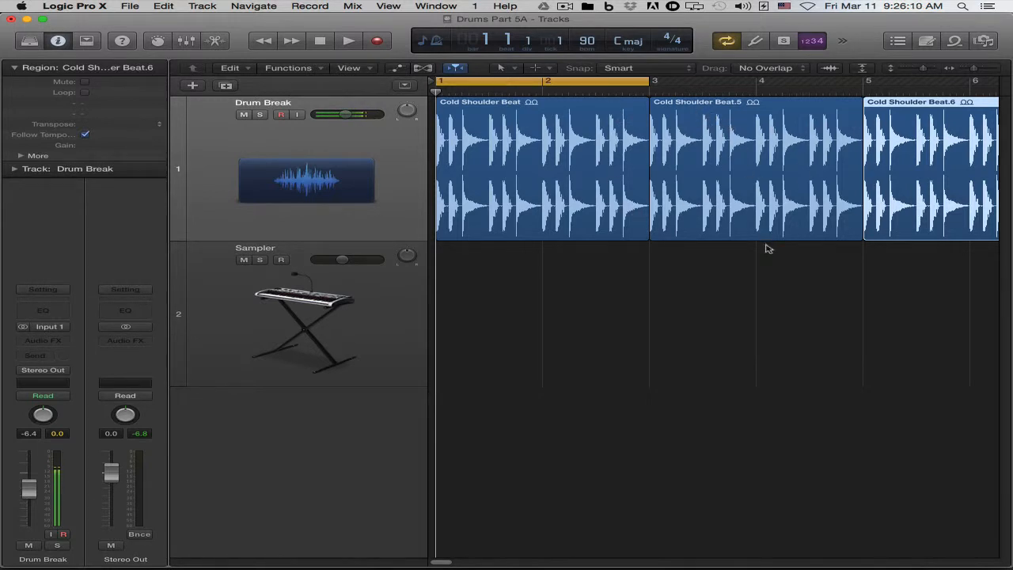
{"action": "key", "text": "Delete"}
{"action": "key", "text": "Delete"}
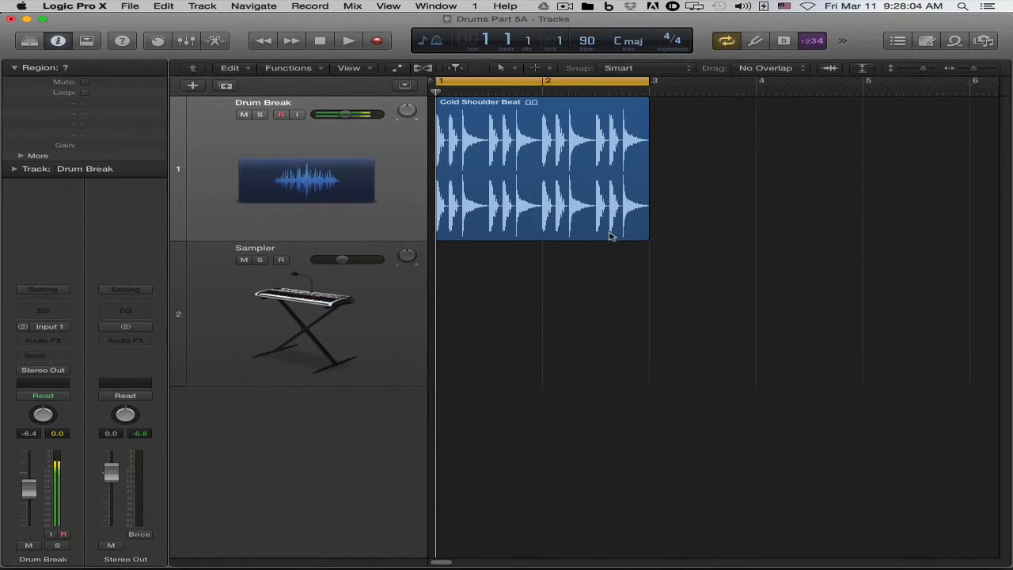
Listen to the Cold Shoulder Beat region at the new tempo and return the playhead to bar 1.
{"action": "key", "text": "space"}
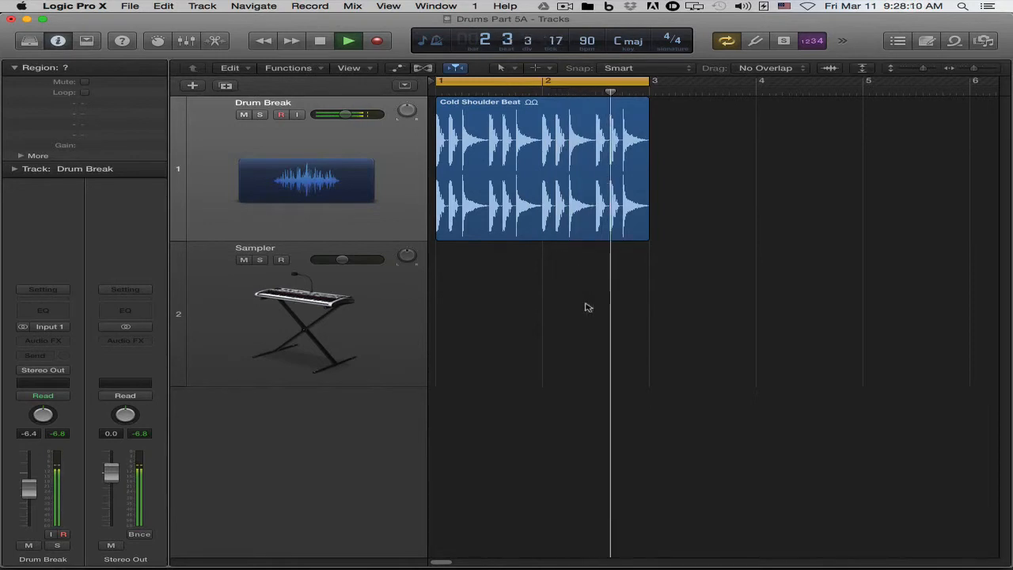
{"action": "key", "text": "space"}
{"action": "key", "text": "Return"}
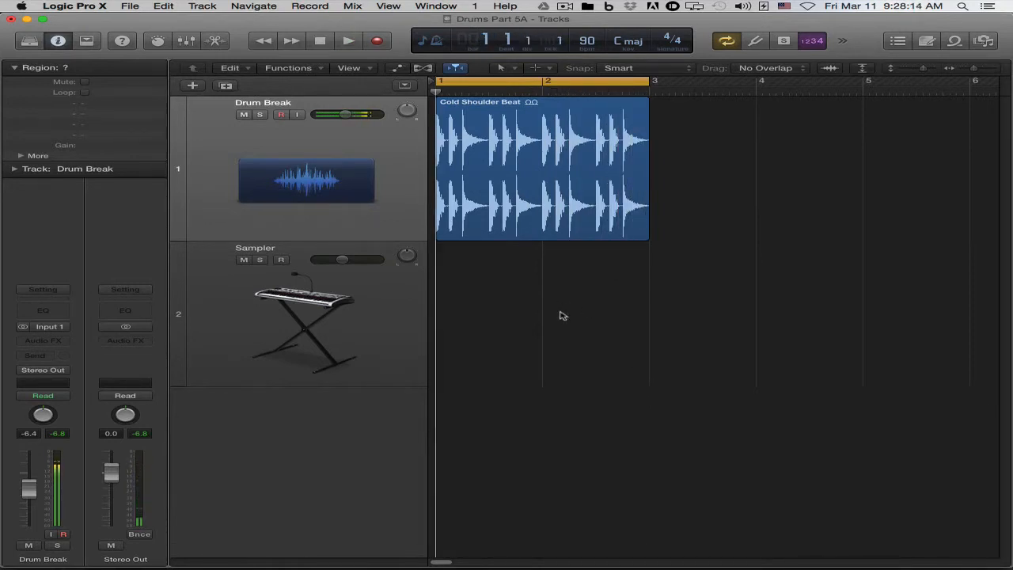
Split the Cold Shoulder Beat region at the transients on beats 2 and 3 of bar 1, isolating the single hit between them.
{"action": "left_click_drag", "start_coordinate": [660, 260], "coordinate": [440, 139]}
{"action": "key", "text": "super+Up"}
{"action": "key", "text": "super+Up"}
{"action": "key", "text": "super+Up"}
{"action": "key", "text": "super+Up"}
{"action": "key", "text": "super+Up"}
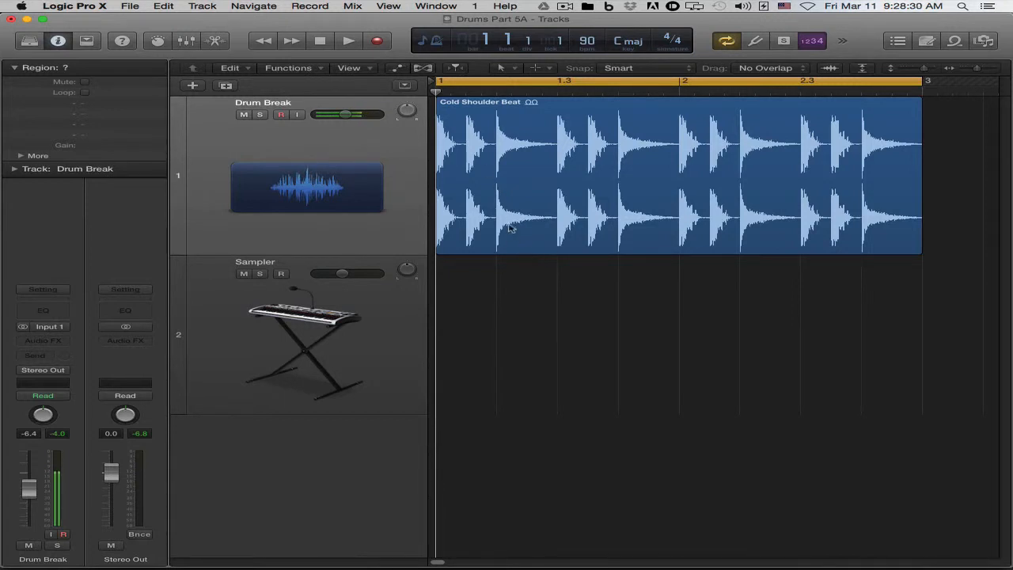
{"action": "left_click", "coordinate": [459, 179]}
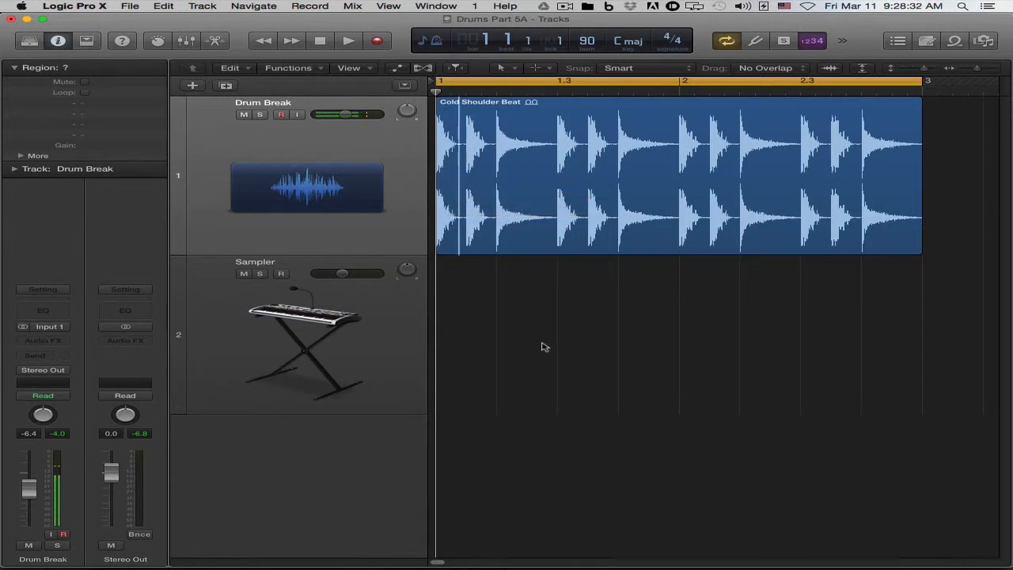
{"action": "key", "text": "Right"}
{"action": "key", "text": "Right"}
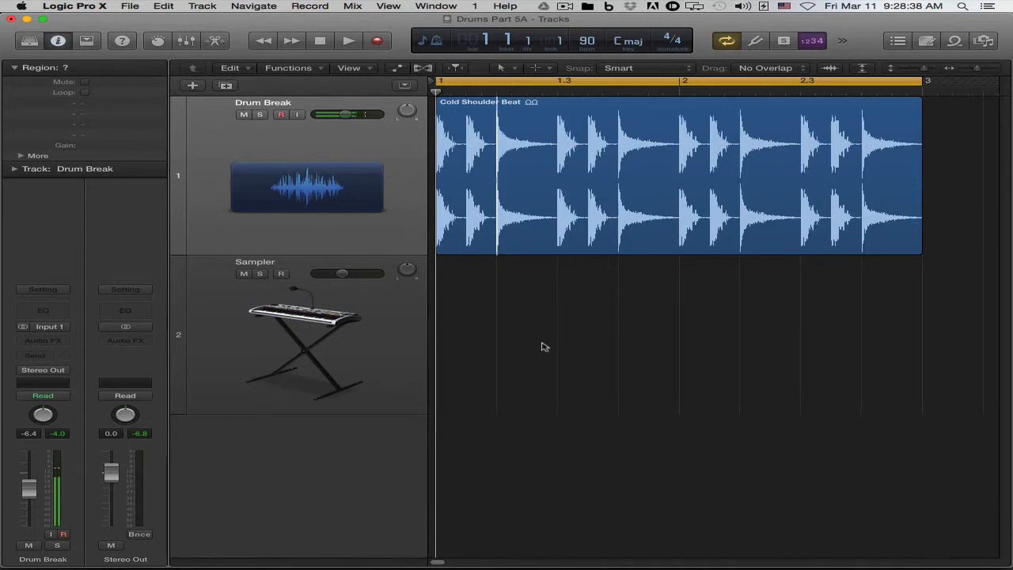
{"action": "key", "text": "super+t"}
{"action": "key", "text": "Right"}
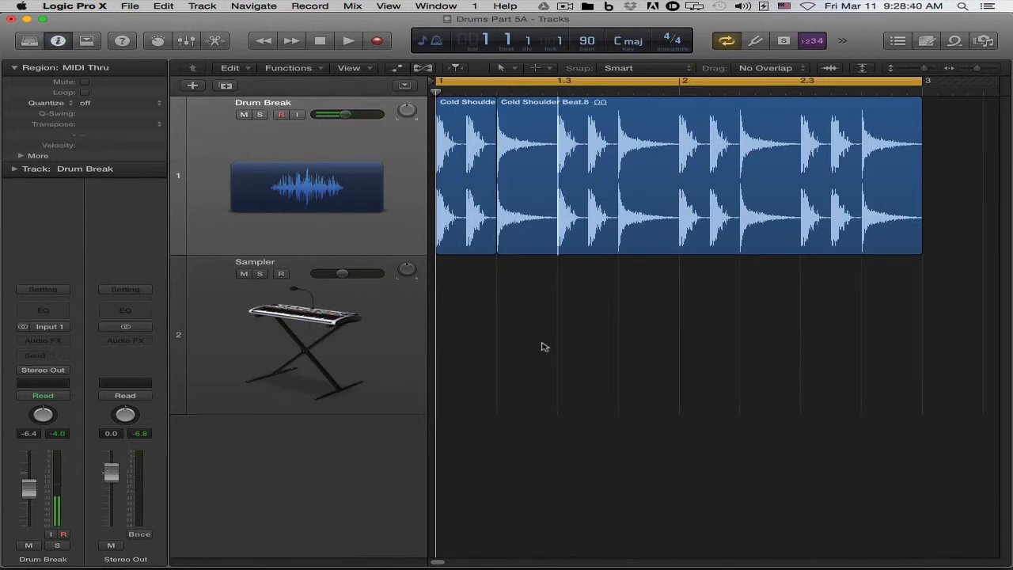
{"action": "key", "text": "super+t"}
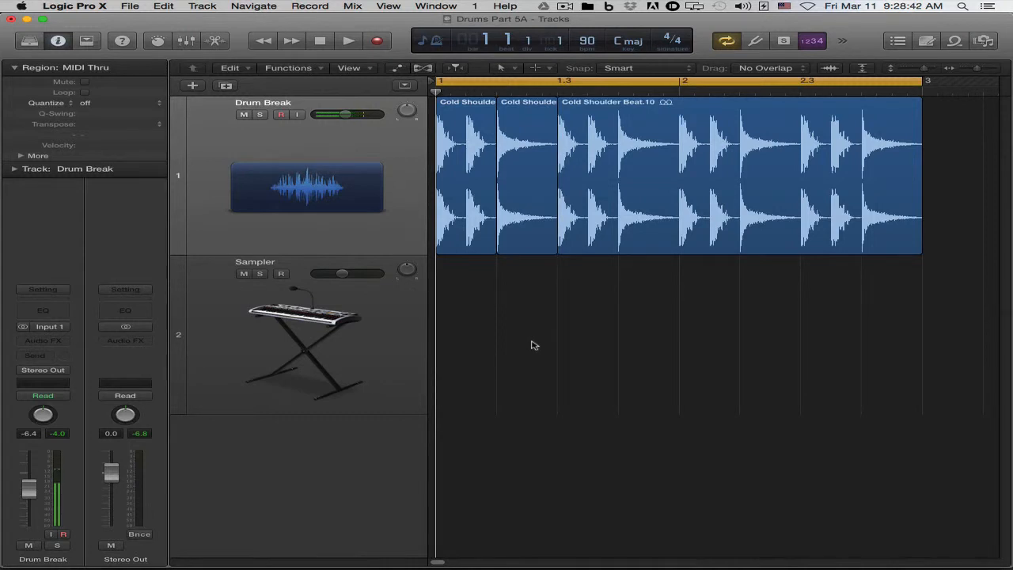
Mute the slices before and after the isolated beat 2 hit on the Drum Break track.
{"action": "left_click", "coordinate": [521, 121]}
{"action": "left_click", "coordinate": [475, 158]}
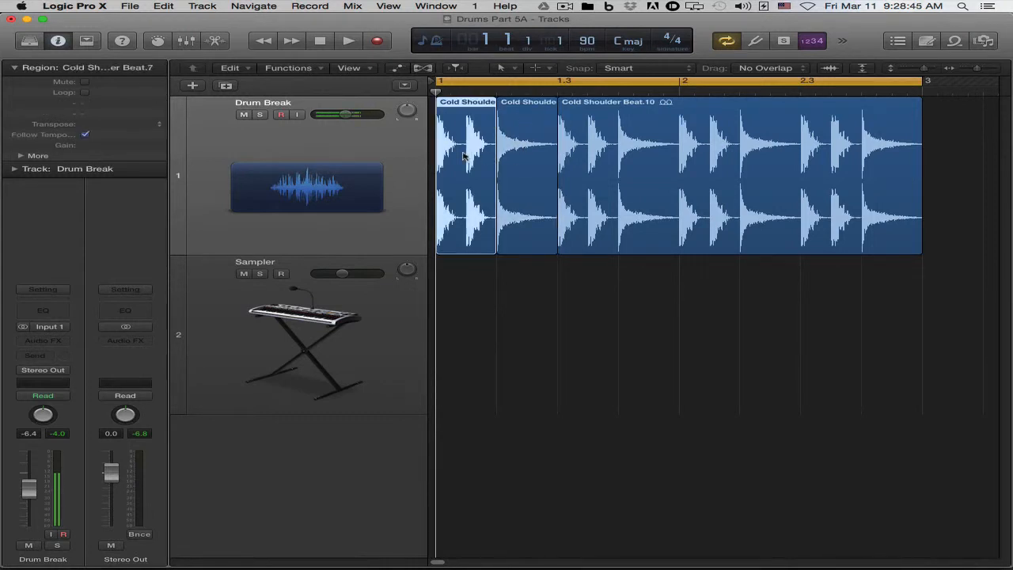
{"action": "key", "text": "ctrl+m"}
{"action": "left_click", "coordinate": [678, 166]}
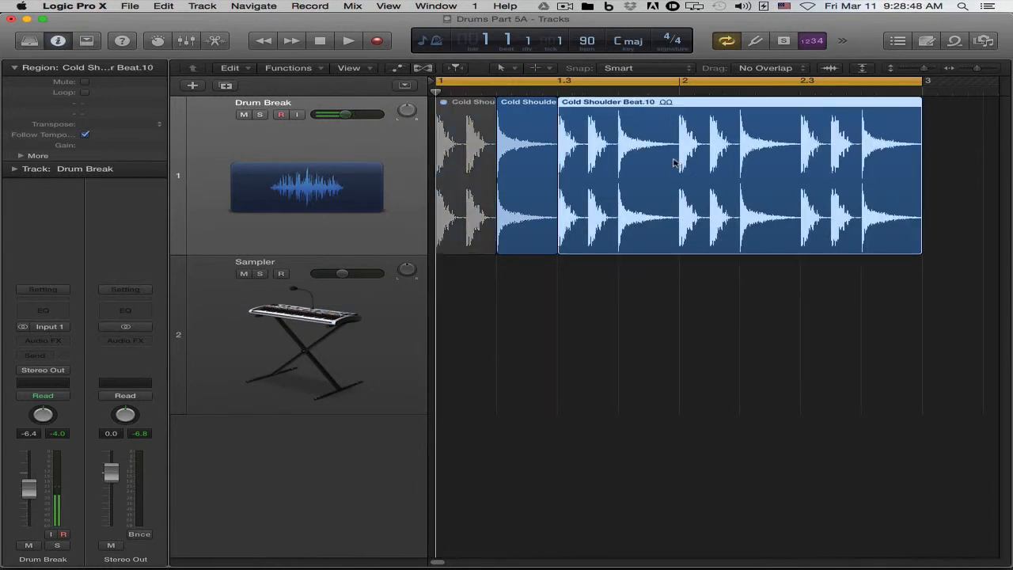
{"action": "key", "text": "ctrl+m"}
Set the cycle range to the isolated beat 2 slice and play it in a loop.
{"action": "left_click", "coordinate": [508, 112]}
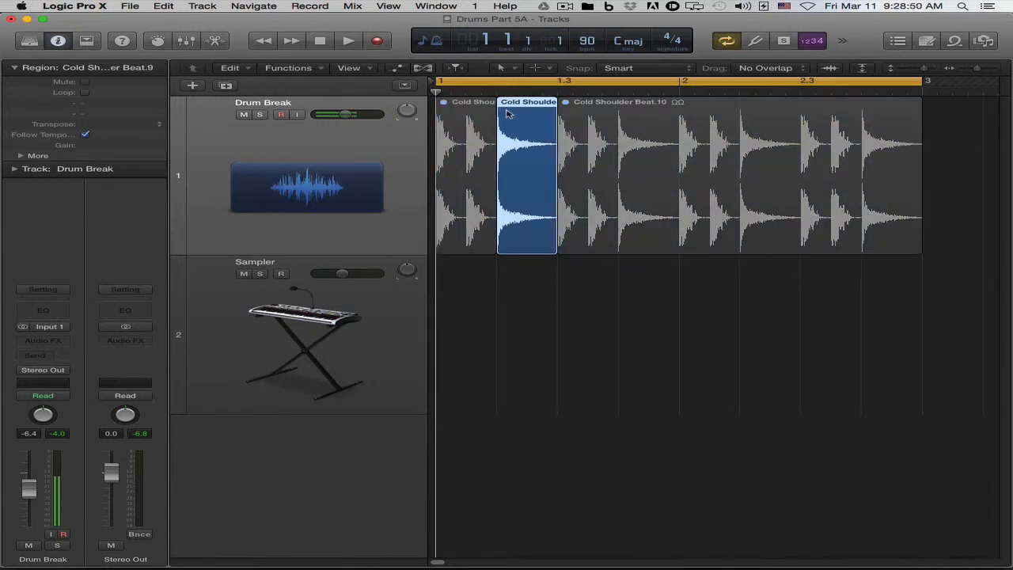
{"action": "key", "text": "super+u"}
{"action": "key", "text": "space"}
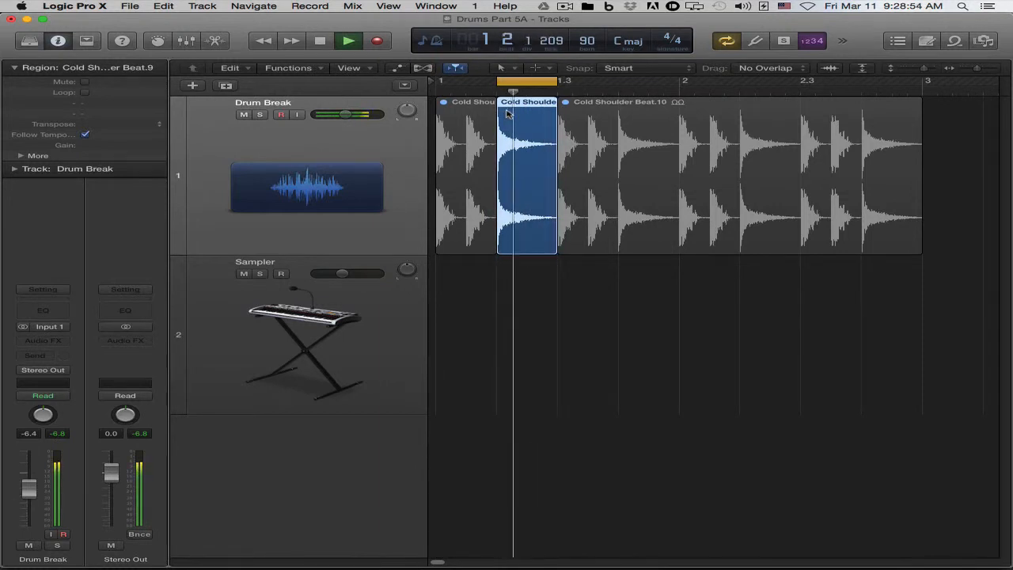
Stop the loop playback and unmute the slices before and after the isolated beat 2 hit.
{"action": "key", "text": "space"}
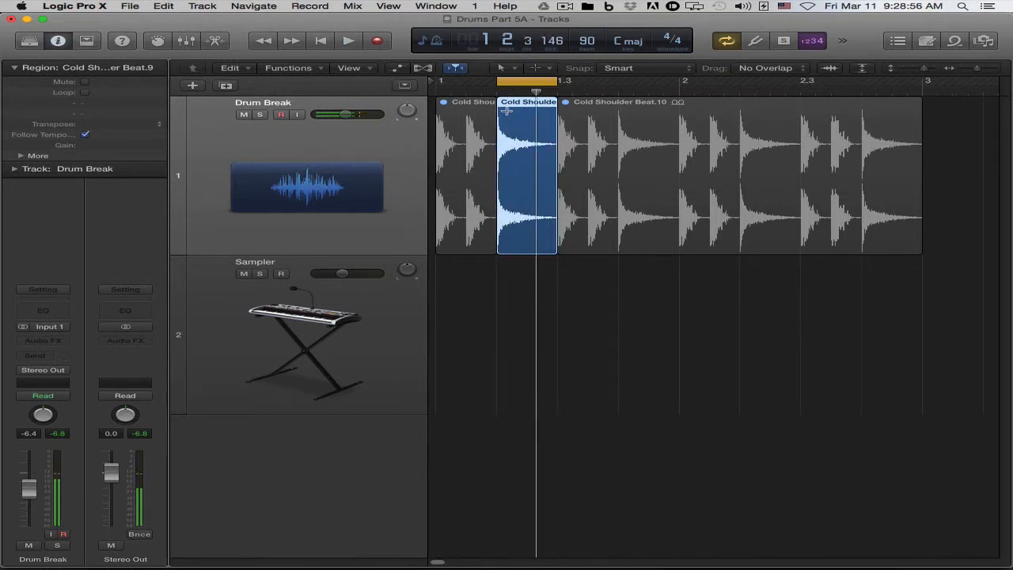
{"action": "key", "text": "shift+Right"}
{"action": "key", "text": "shift+Left"}
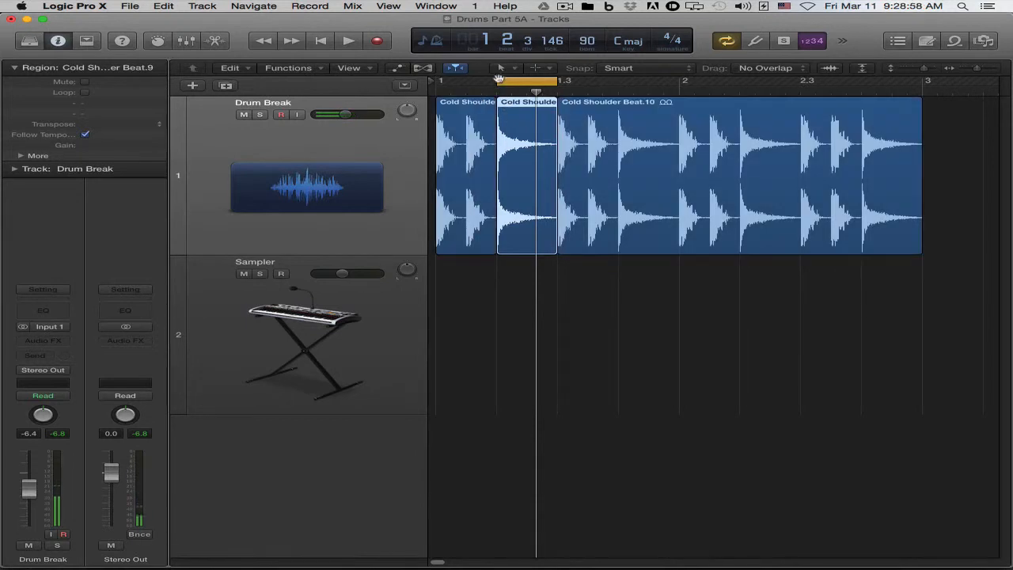
Extend the cycle range to cover bar 1 through the start of bar 3 and return the playhead to bar 1.
{"action": "left_click_drag", "start_coordinate": [497, 80], "coordinate": [440, 79]}
{"action": "left_click_drag", "start_coordinate": [556, 80], "coordinate": [923, 80]}
{"action": "key", "text": "Return"}
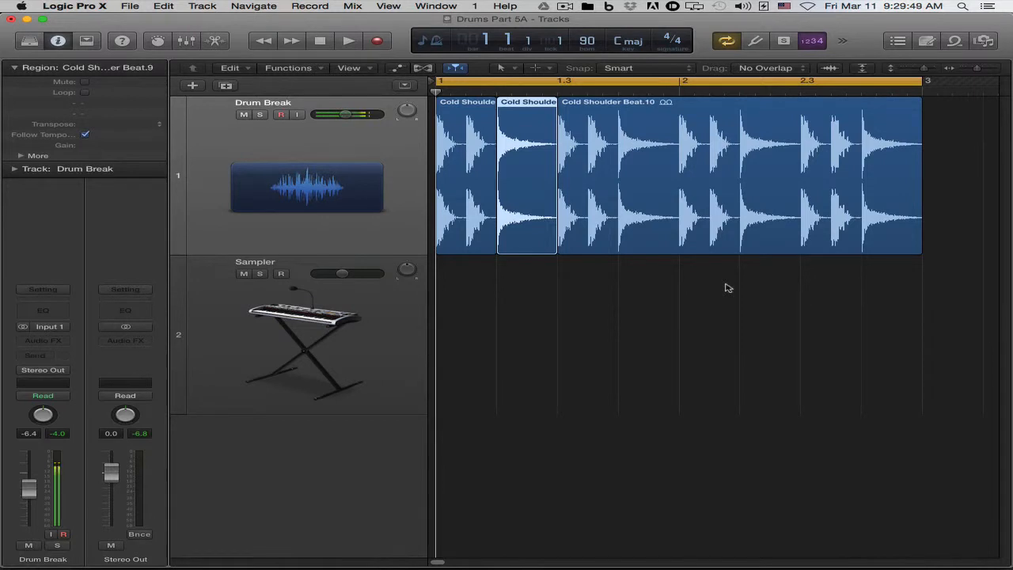
Open the audio file export for the isolated beat 2 slice with the Desktop as the destination.
{"action": "right_click", "coordinate": [521, 127]}
{"action": "mouse_move", "coordinate": [588, 225]}
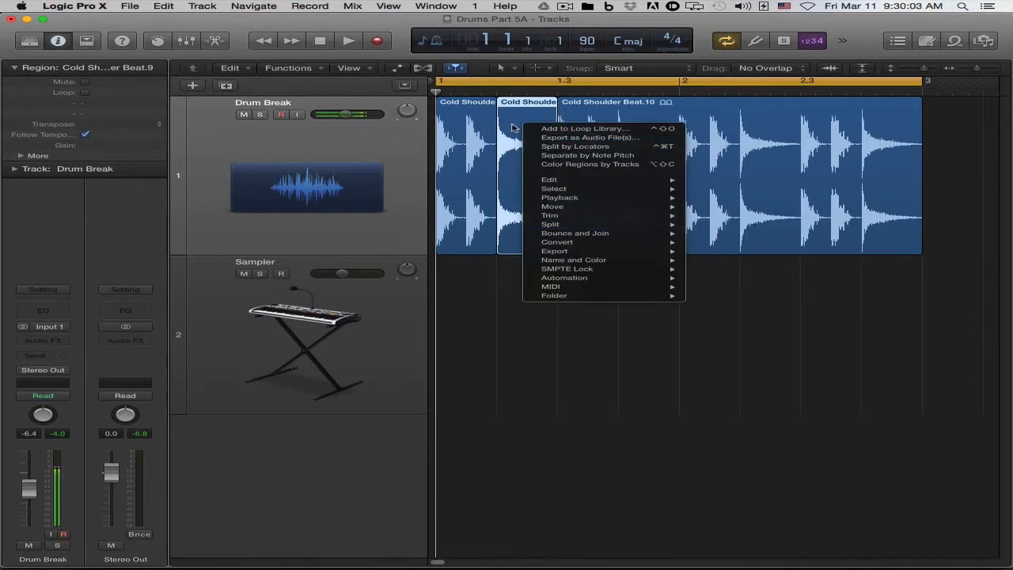
{"action": "mouse_move", "coordinate": [587, 251]}
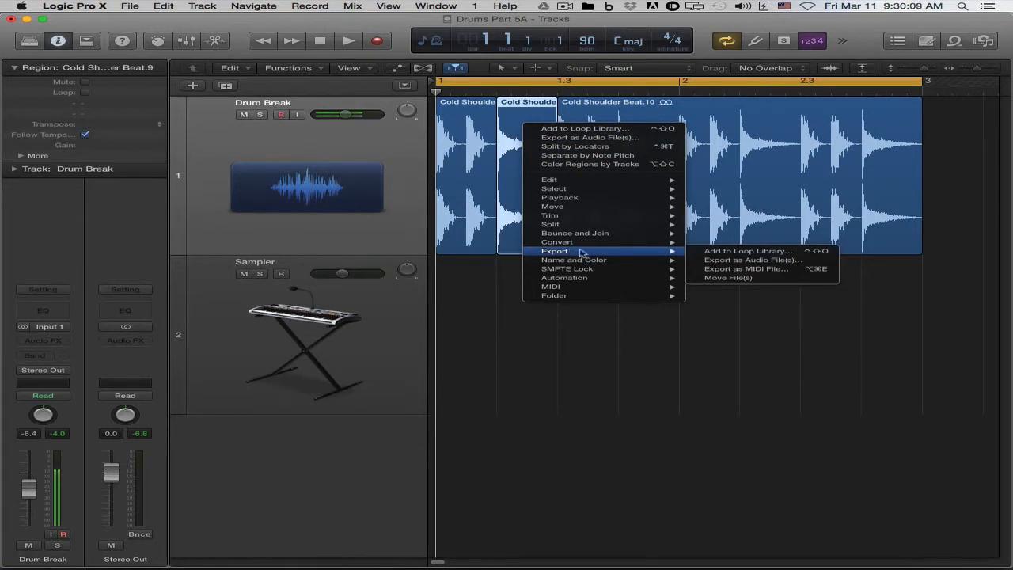
{"action": "left_click", "coordinate": [772, 261]}
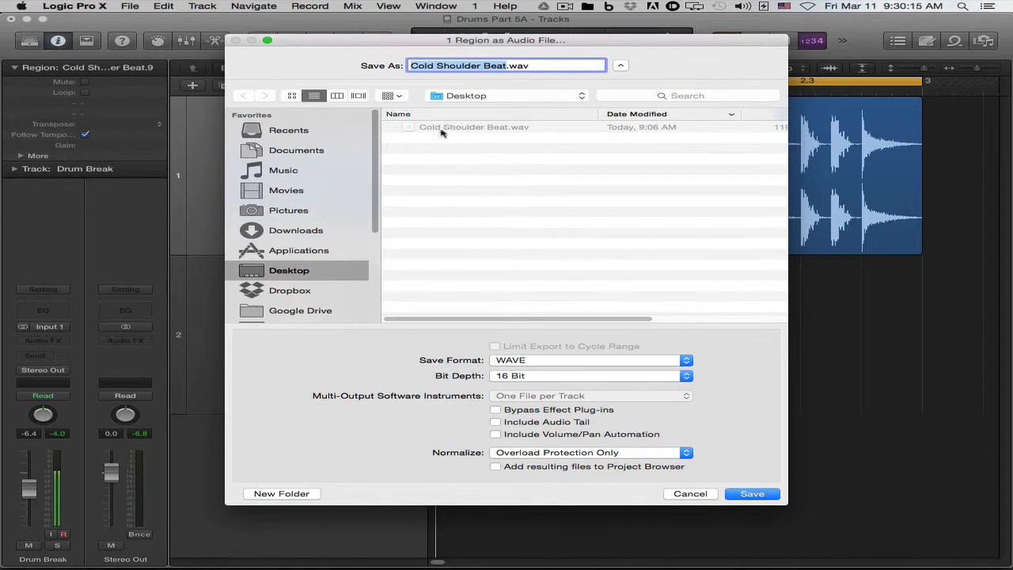
{"action": "left_click", "coordinate": [298, 251]}
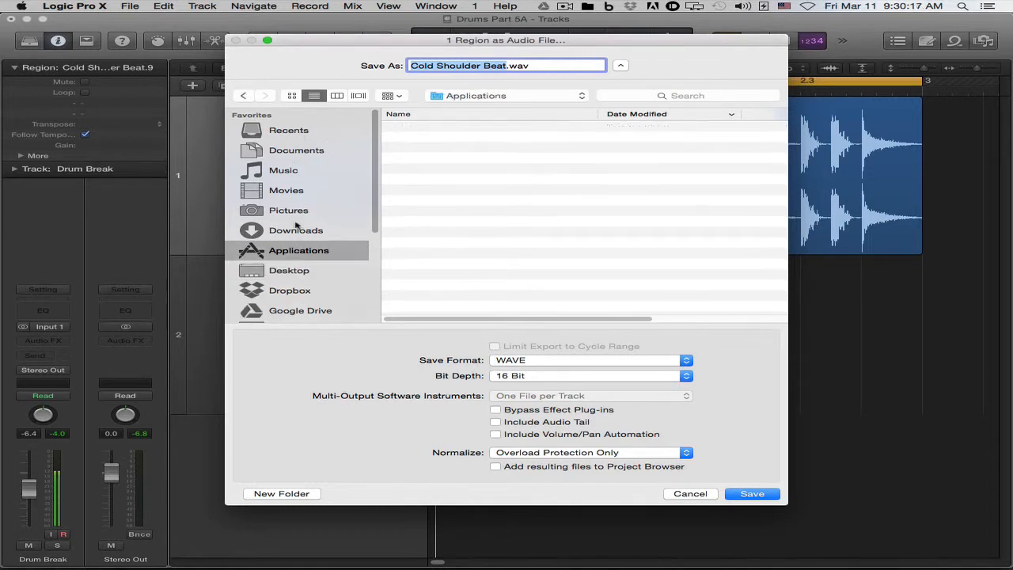
{"action": "left_click", "coordinate": [286, 171]}
{"action": "left_click", "coordinate": [287, 151]}
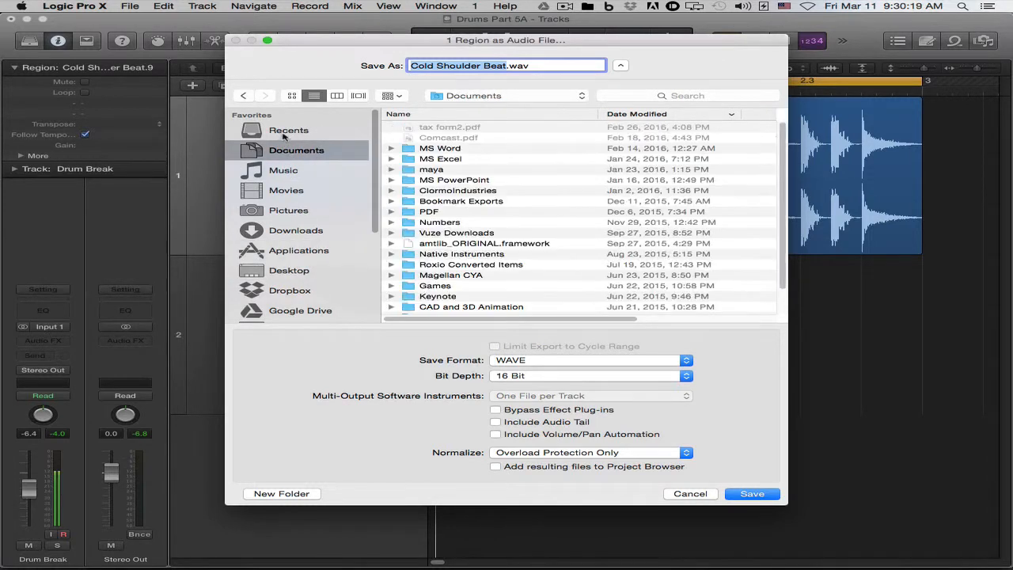
{"action": "left_click", "coordinate": [285, 133]}
{"action": "left_click", "coordinate": [289, 271]}
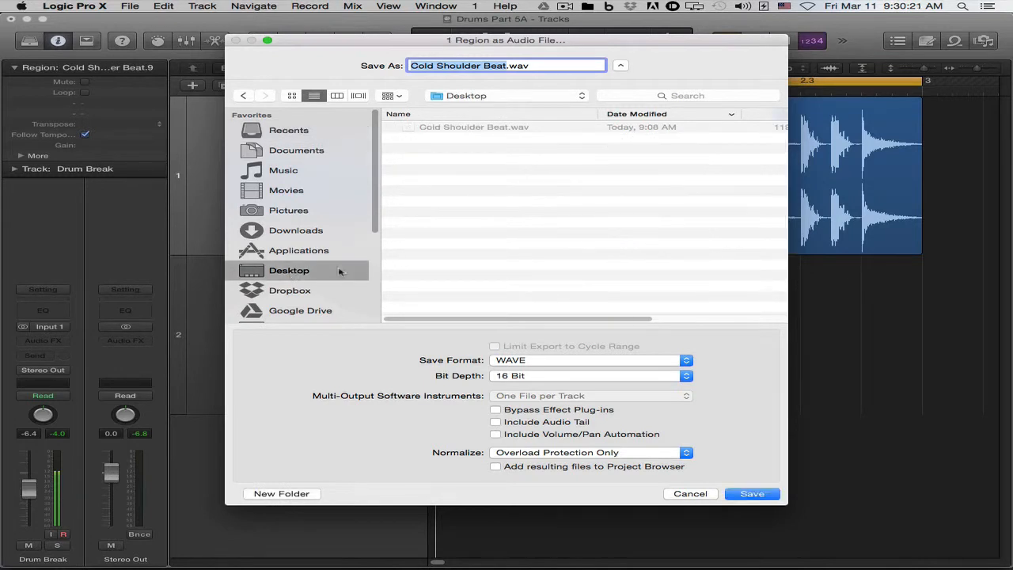
Export the slice as a 16-bit WAVE file named Cold Shoulder Snare (90BPM).
{"action": "left_click_drag", "start_coordinate": [510, 67], "coordinate": [410, 67]}
{"action": "left_click_drag", "start_coordinate": [440, 35], "coordinate": [493, 88]}
{"action": "left_click_drag", "start_coordinate": [538, 119], "coordinate": [558, 120]}
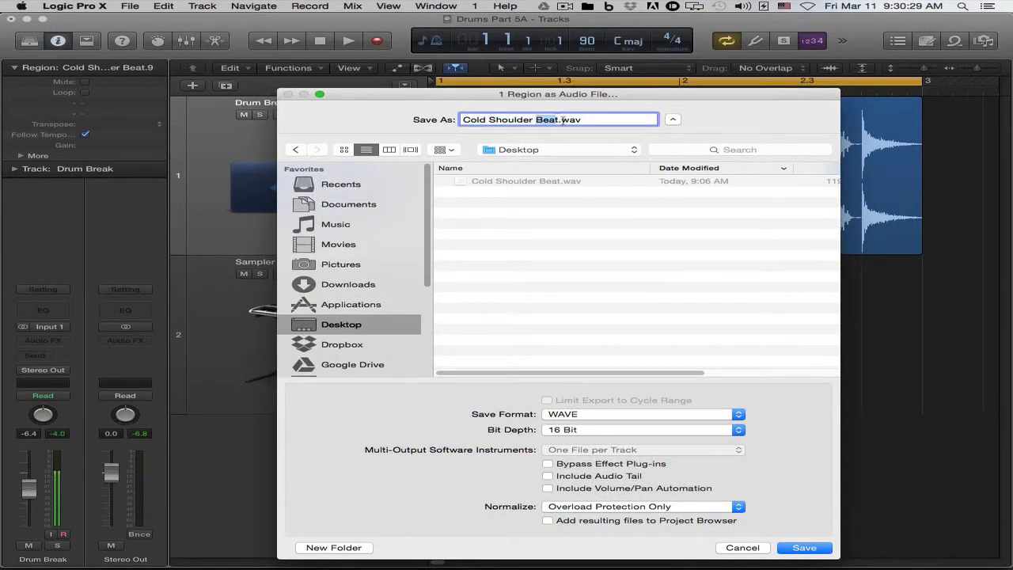
{"action": "type", "text": "Snare (90"}
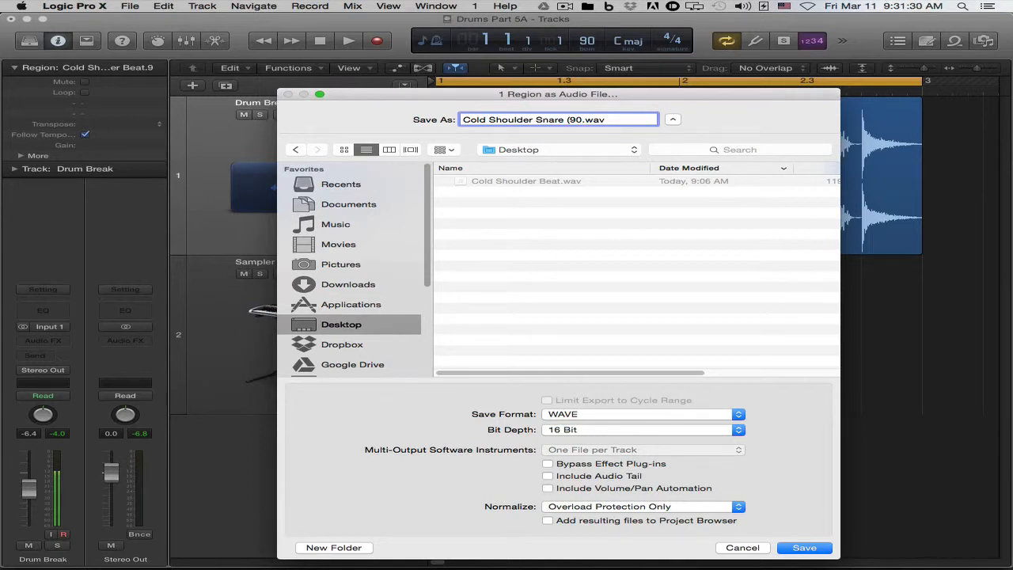
{"action": "type", "text": "BPM)"}
{"action": "left_click", "coordinate": [800, 547]}
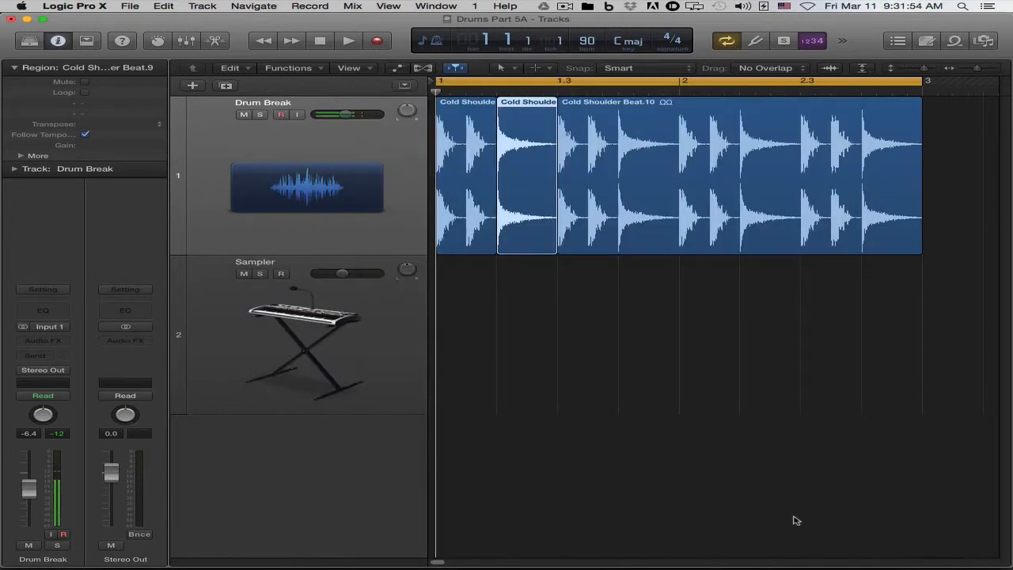
Open the EXS24 instrument editor for the Sampler track.
{"action": "left_click", "coordinate": [648, 335]}
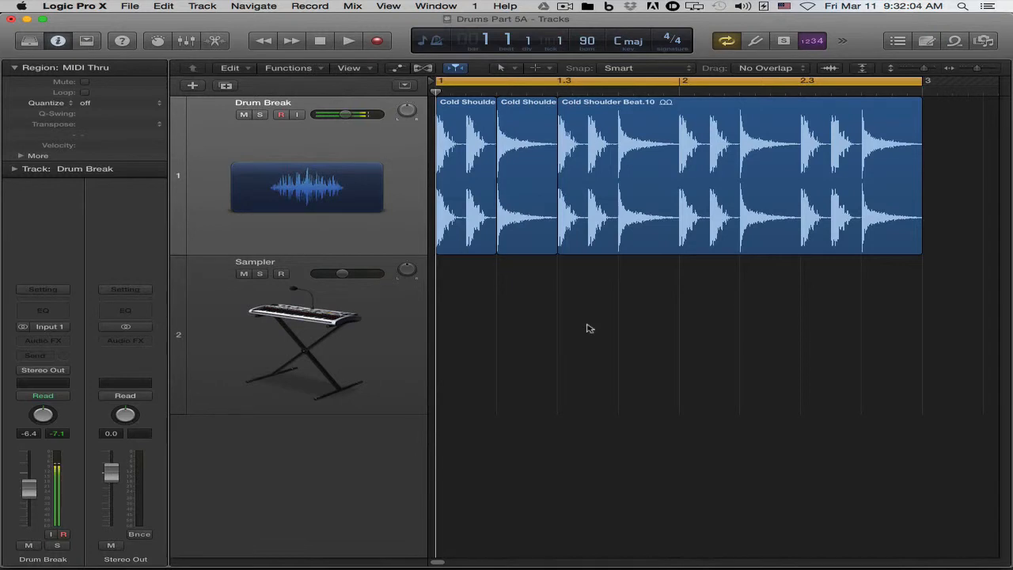
{"action": "left_click", "coordinate": [408, 316]}
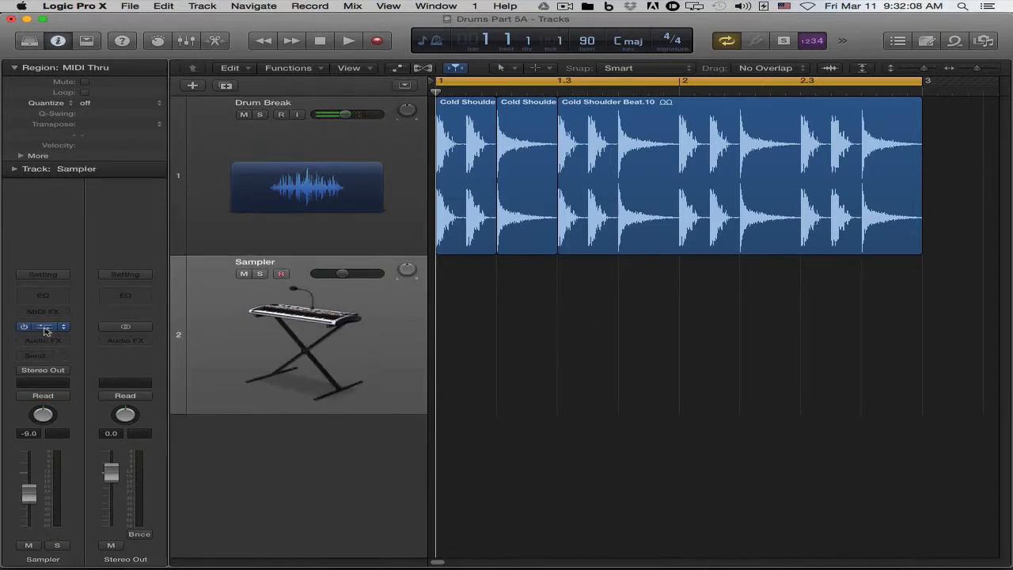
{"action": "mouse_move", "coordinate": [45, 331]}
{"action": "left_click", "coordinate": [45, 331]}
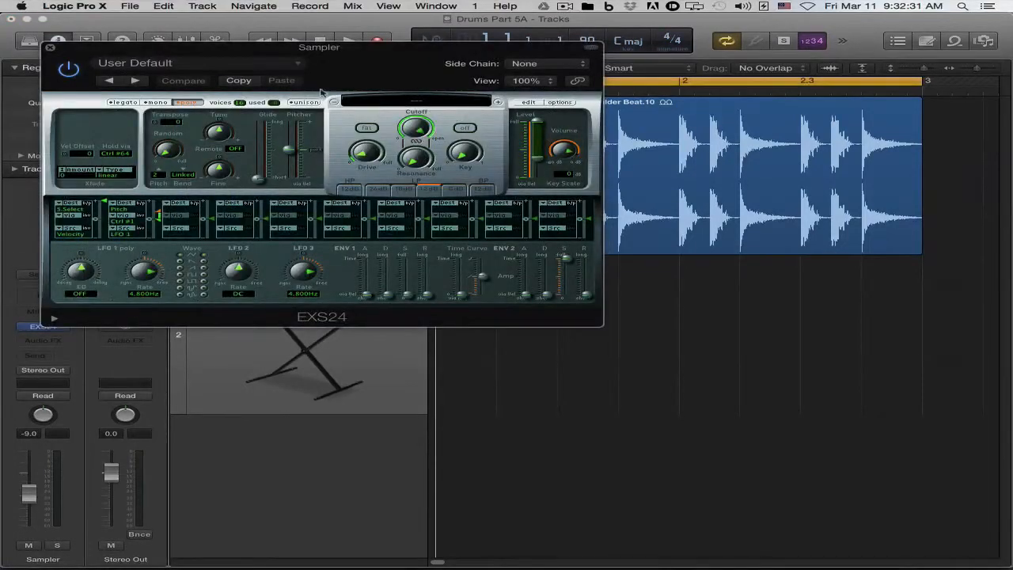
{"action": "left_click_drag", "start_coordinate": [295, 72], "coordinate": [492, 230]}
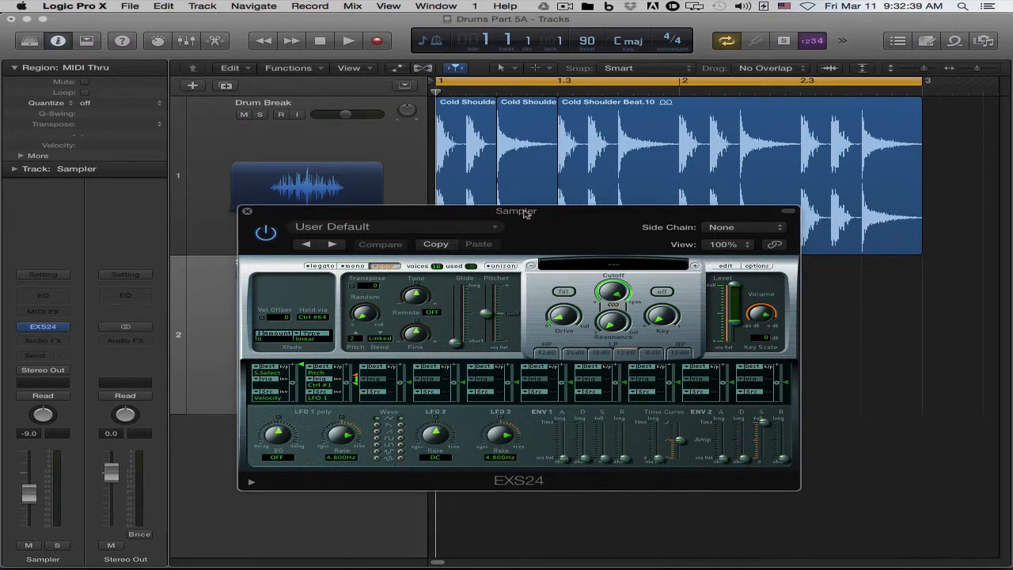
{"action": "left_click", "coordinate": [727, 266]}
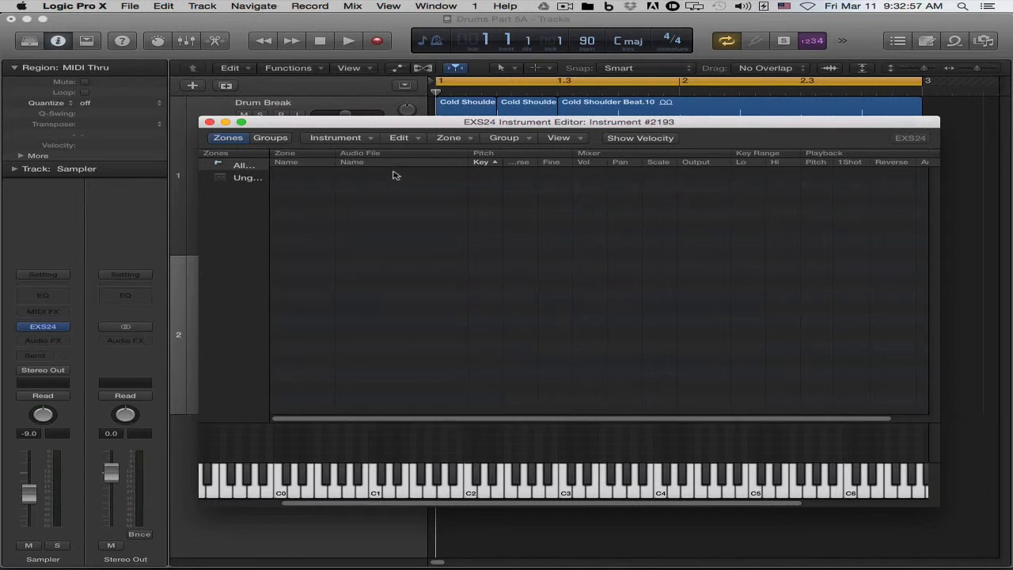
Load Cold Shoulder Snare (90BPM).wav from the Desktop as a contiguous zone one note wide starting at C1.
{"action": "left_click", "coordinate": [457, 140]}
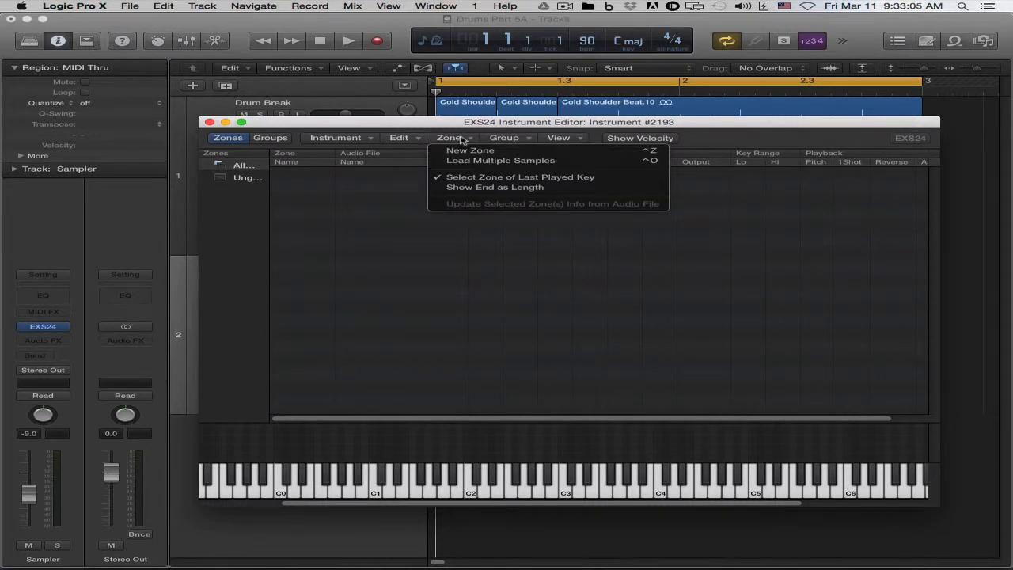
{"action": "left_click", "coordinate": [536, 163]}
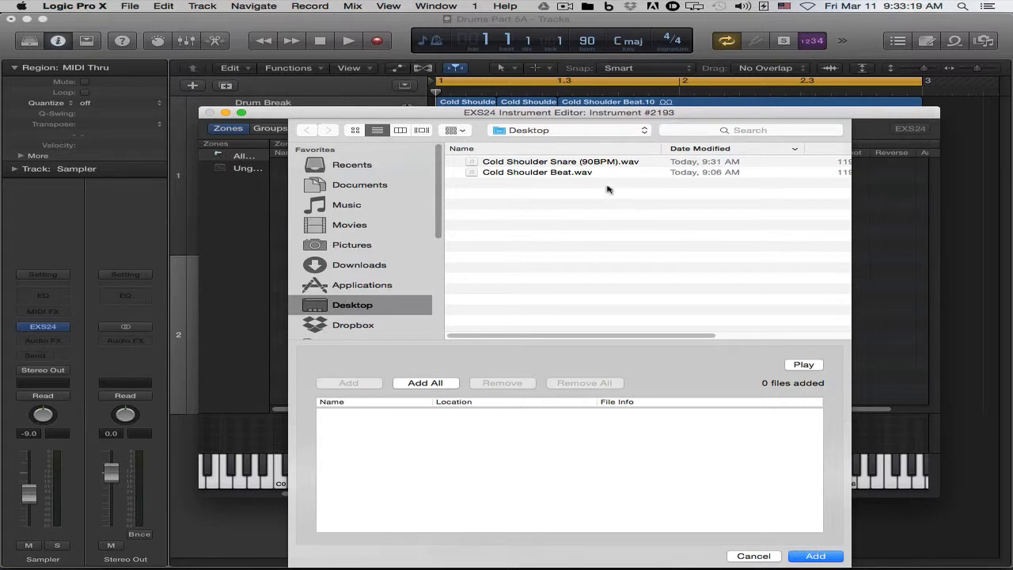
{"action": "left_click", "coordinate": [576, 164]}
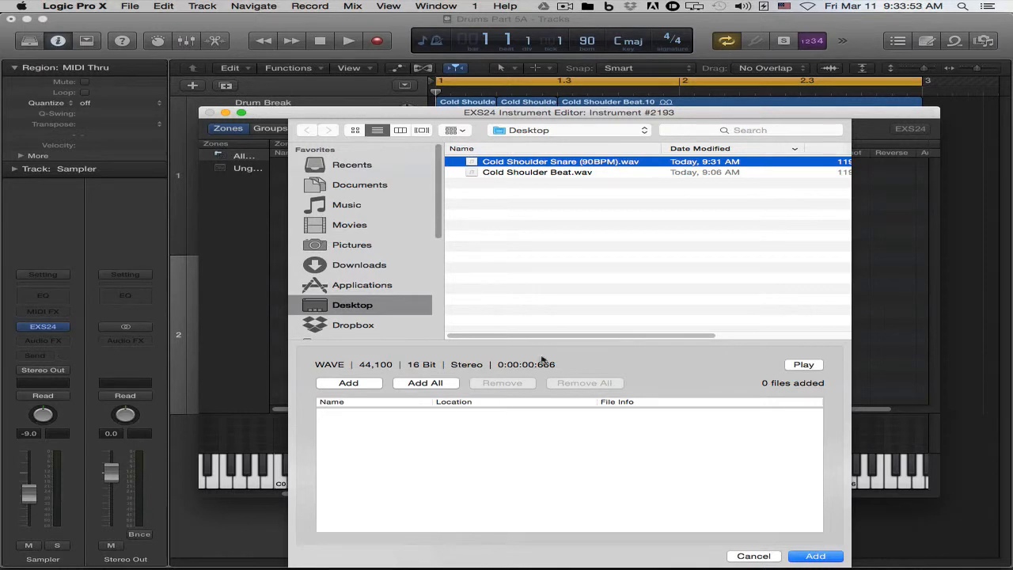
{"action": "left_click", "coordinate": [826, 558]}
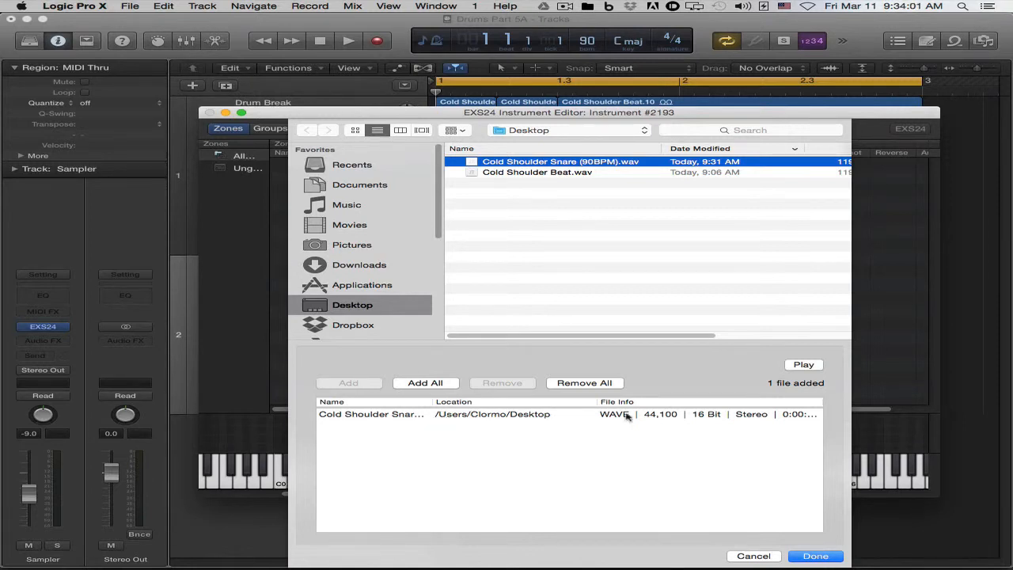
{"action": "left_click", "coordinate": [820, 554]}
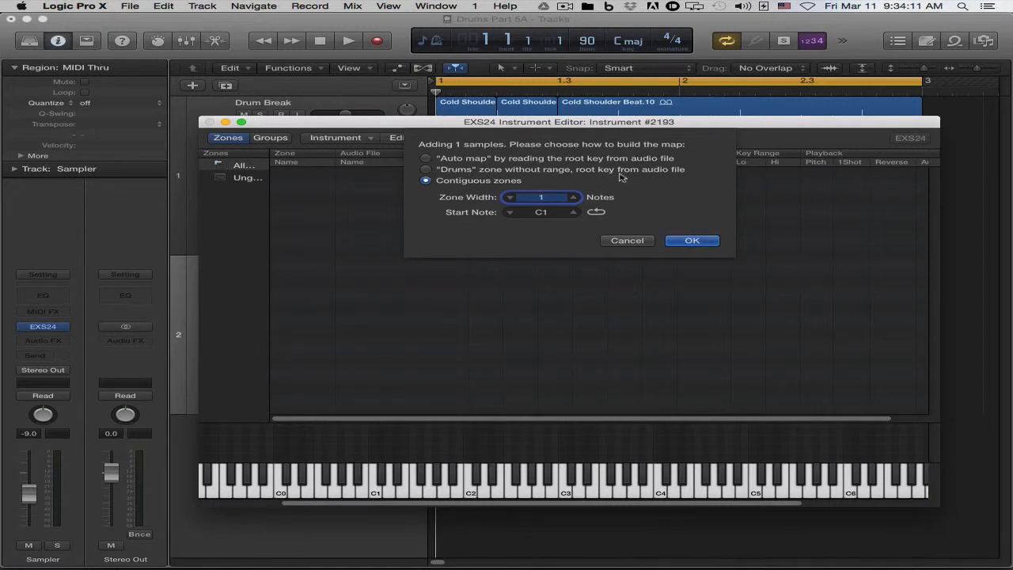
{"action": "double_click", "coordinate": [542, 199]}
{"action": "left_click", "coordinate": [686, 242]}
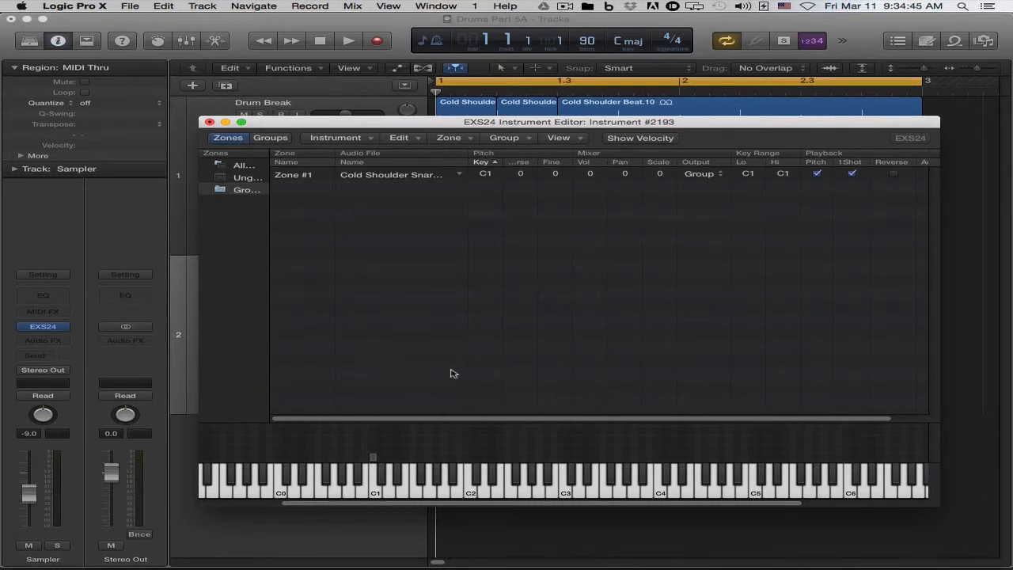
Audition the snare sample by playing its mapped C1 key several times.
{"action": "left_click", "coordinate": [379, 492]}
{"action": "left_click", "coordinate": [378, 493]}
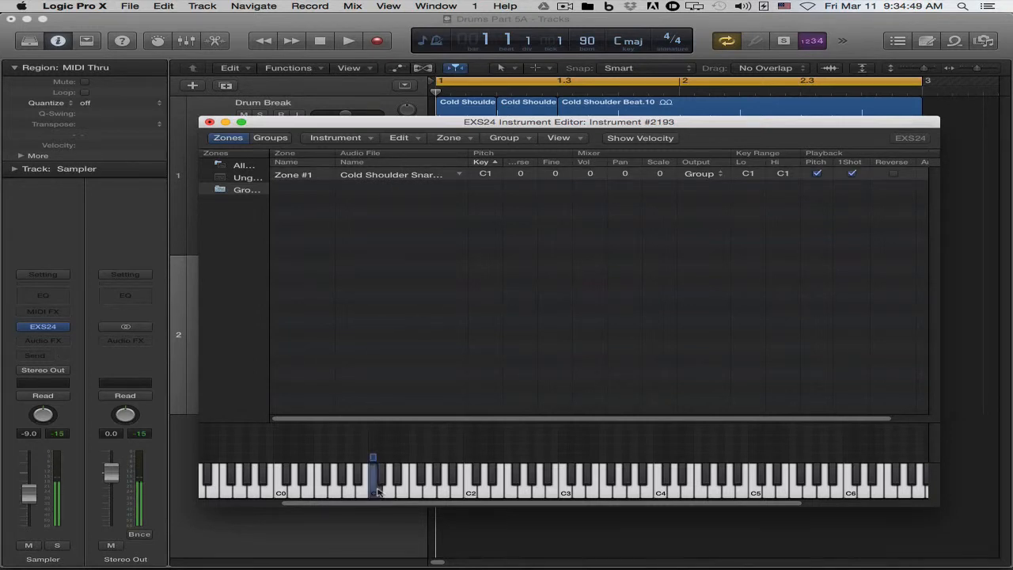
{"action": "left_click", "coordinate": [379, 491]}
{"action": "left_click", "coordinate": [378, 487]}
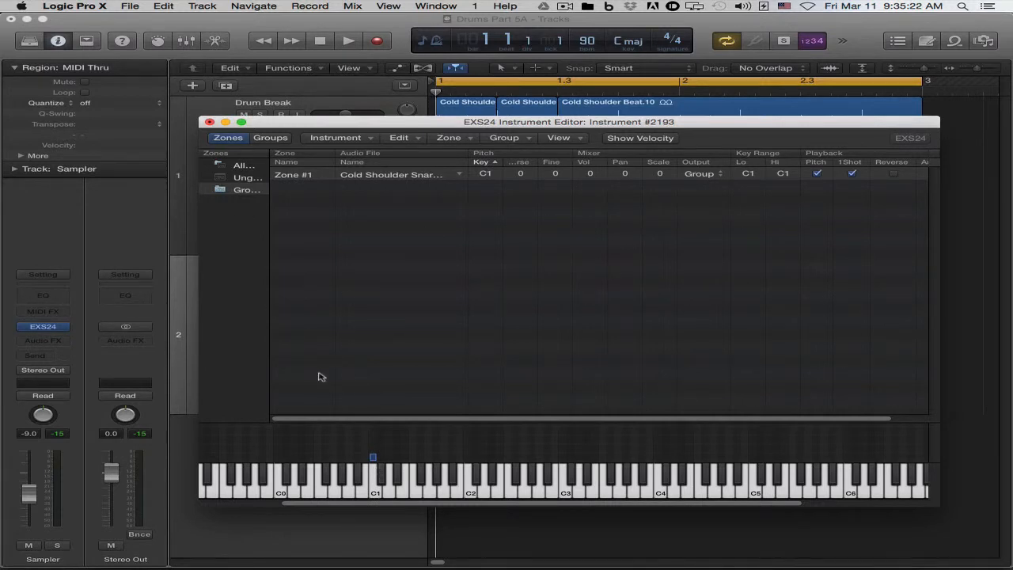
{"action": "left_click", "coordinate": [375, 479]}
Close the instrument editor without saving the instrument and close the EXS24 window.
{"action": "left_click", "coordinate": [210, 123]}
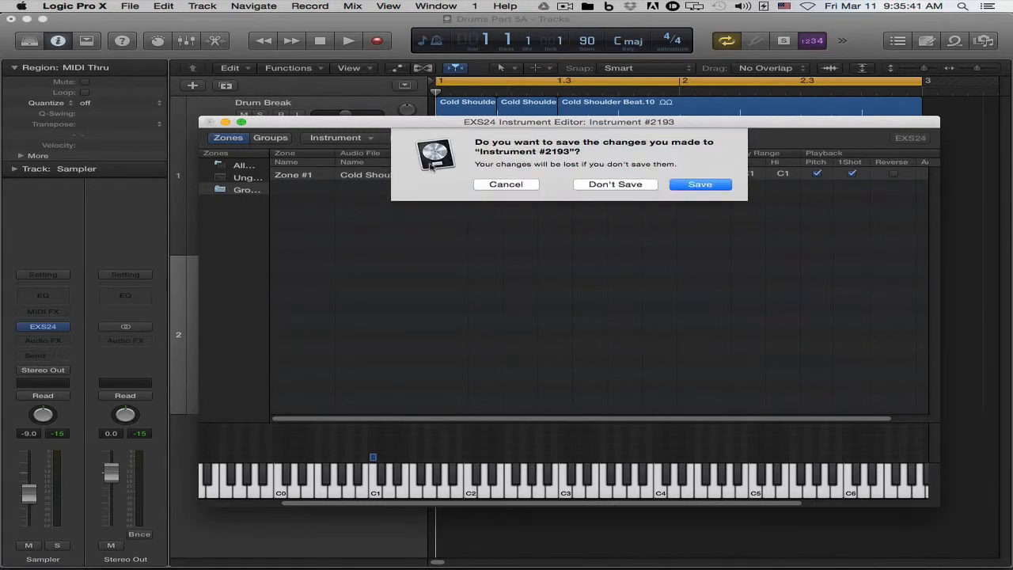
{"action": "left_click", "coordinate": [548, 149]}
{"action": "left_click", "coordinate": [625, 185]}
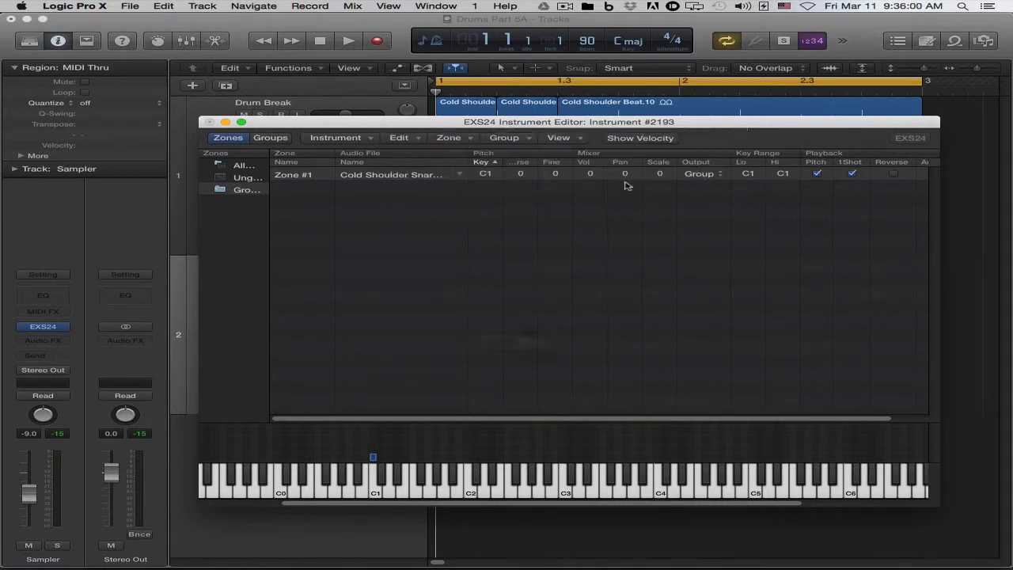
{"action": "left_click", "coordinate": [247, 213]}
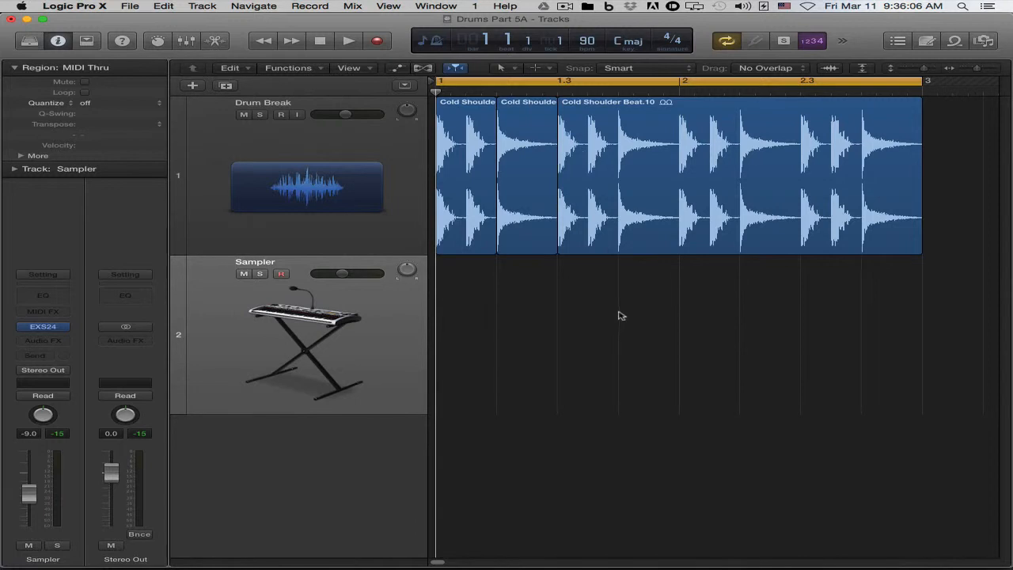
Split the remaining Cold Shoulder Beat region at each successive transient from beat 3 of bar 1 through beat 3 of bar 2.
{"action": "left_click", "coordinate": [582, 204], "text": "super"}
{"action": "key", "text": "Right"}
{"action": "key", "text": "super+t"}
{"action": "key", "text": "Right"}
{"action": "key", "text": "super+t"}
{"action": "key", "text": "Right"}
{"action": "key", "text": "super+t"}
{"action": "key", "text": "Right"}
{"action": "key", "text": "super+t"}
{"action": "key", "text": "Right"}
{"action": "key", "text": "super+t"}
{"action": "key", "text": "Right"}
{"action": "key", "text": "super+t"}
{"action": "key", "text": "Right"}
{"action": "key", "text": "Left"}
Convert the seven slices between beat 2 of bar 1 and beat 3 of bar 2 to a new sampler track with one-shot zones from regions, named Cold Shoulder Beat.
{"action": "left_click", "coordinate": [787, 290]}
{"action": "left_click_drag", "start_coordinate": [784, 294], "coordinate": [531, 202]}
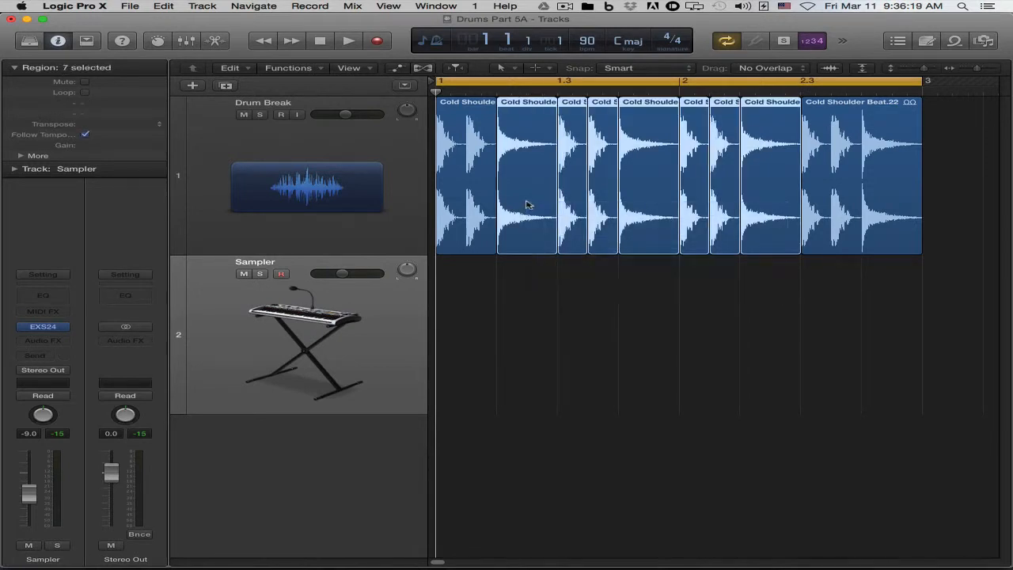
{"action": "right_click", "coordinate": [537, 151]}
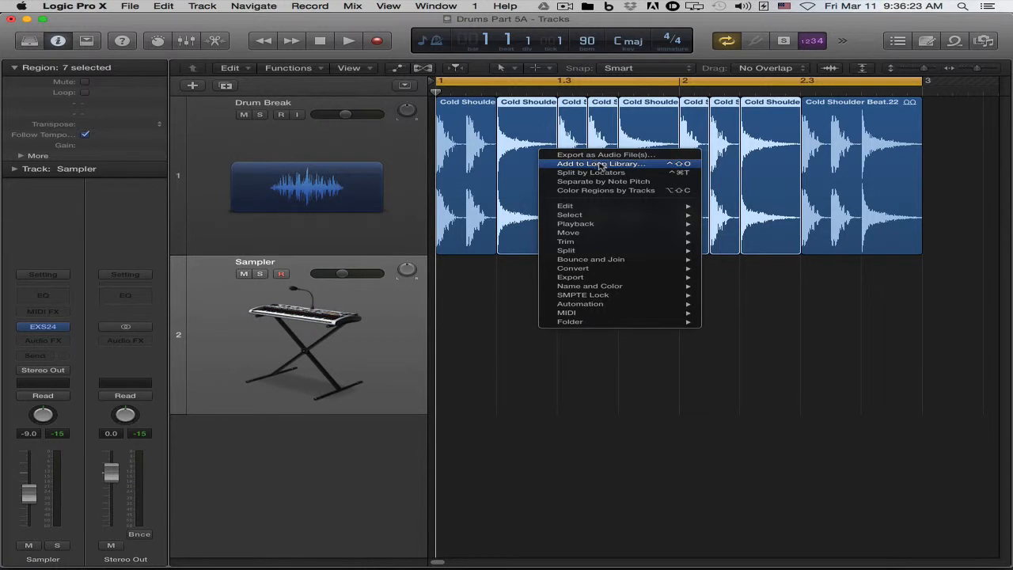
{"action": "mouse_move", "coordinate": [610, 269]}
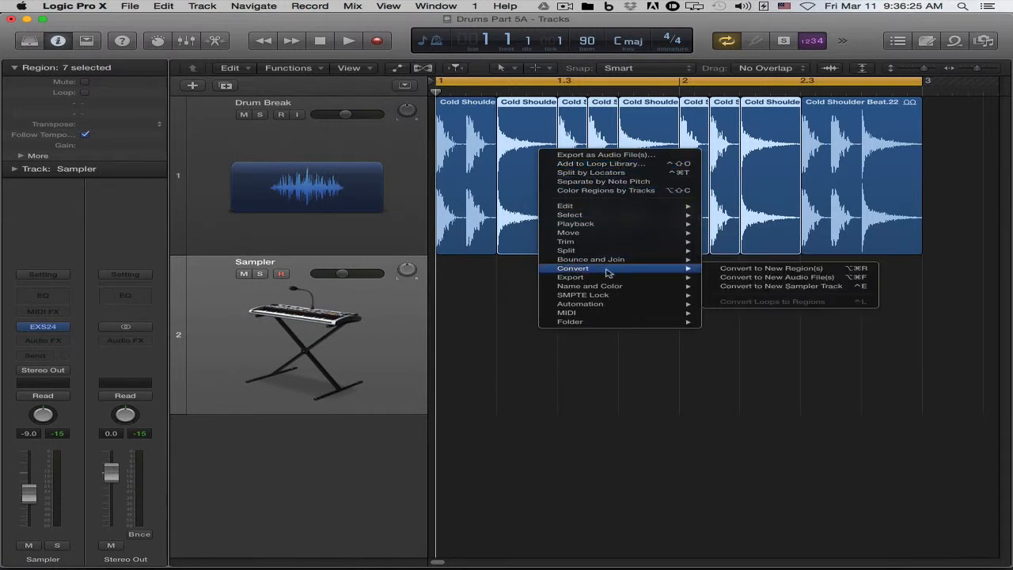
{"action": "left_click", "coordinate": [800, 286]}
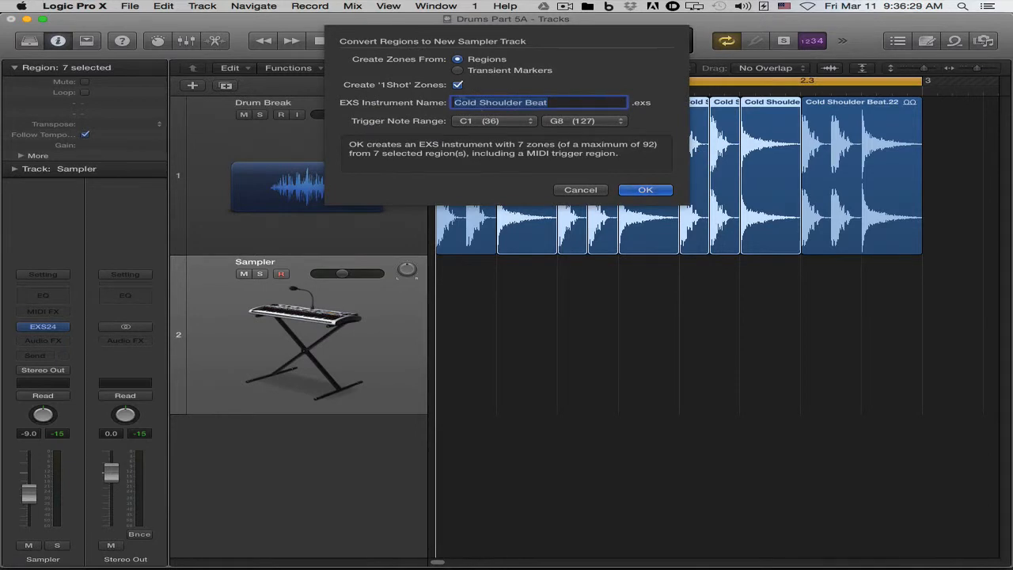
{"action": "left_click", "coordinate": [457, 106]}
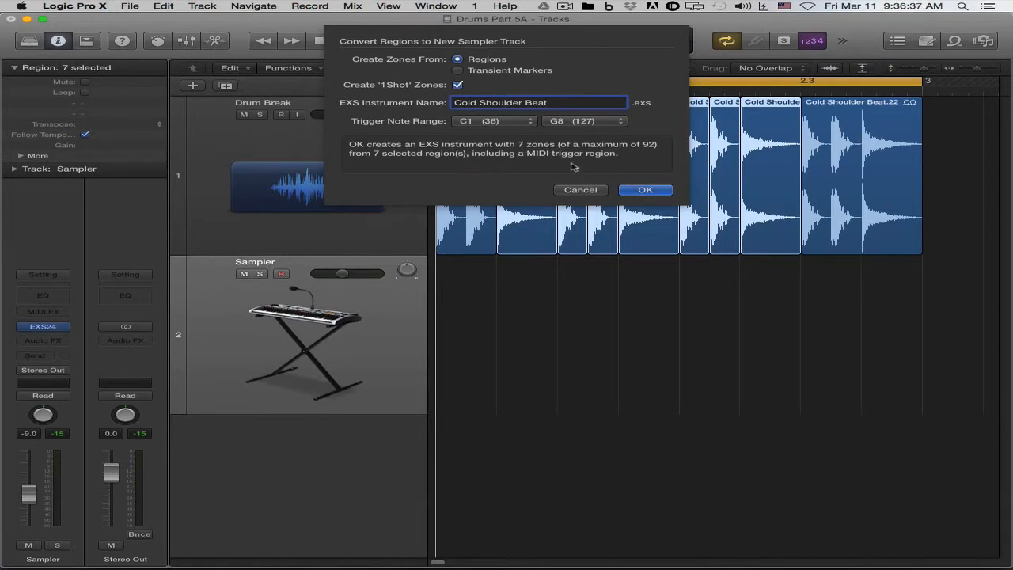
{"action": "left_click", "coordinate": [645, 192]}
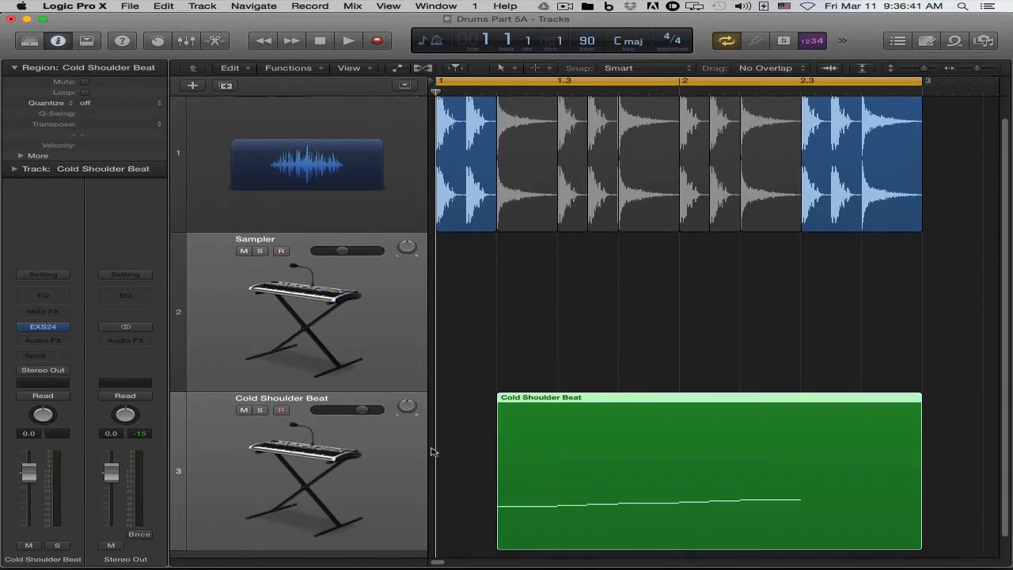
{"action": "left_click", "coordinate": [379, 446]}
{"action": "left_click", "coordinate": [535, 344]}
{"action": "left_click", "coordinate": [406, 431]}
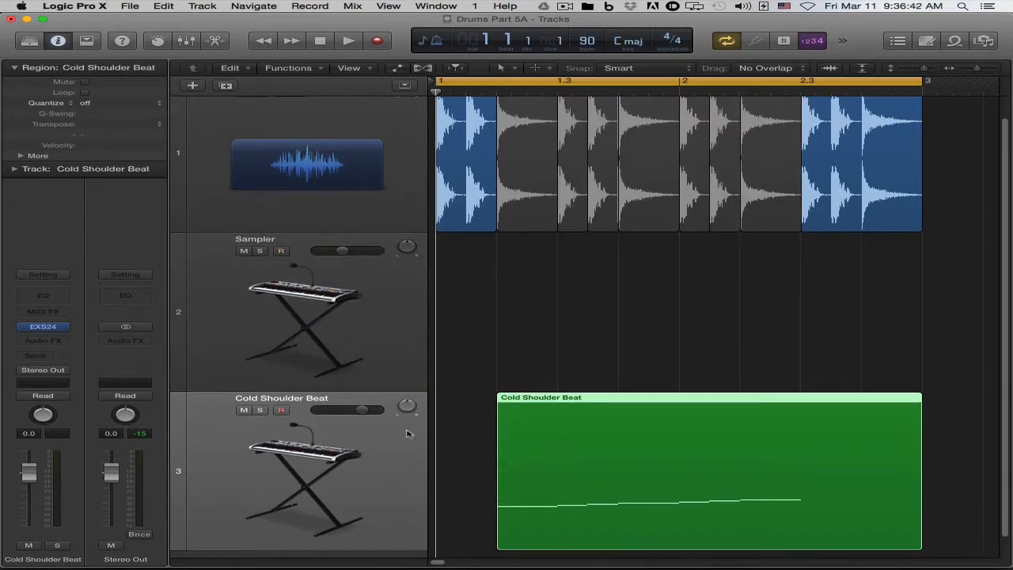
Open the Cold Shoulder Beat instrument in the EXS24 editor and audition the mapped keys from C1 to F#1.
{"action": "left_click", "coordinate": [46, 329]}
{"action": "left_click", "coordinate": [528, 103]}
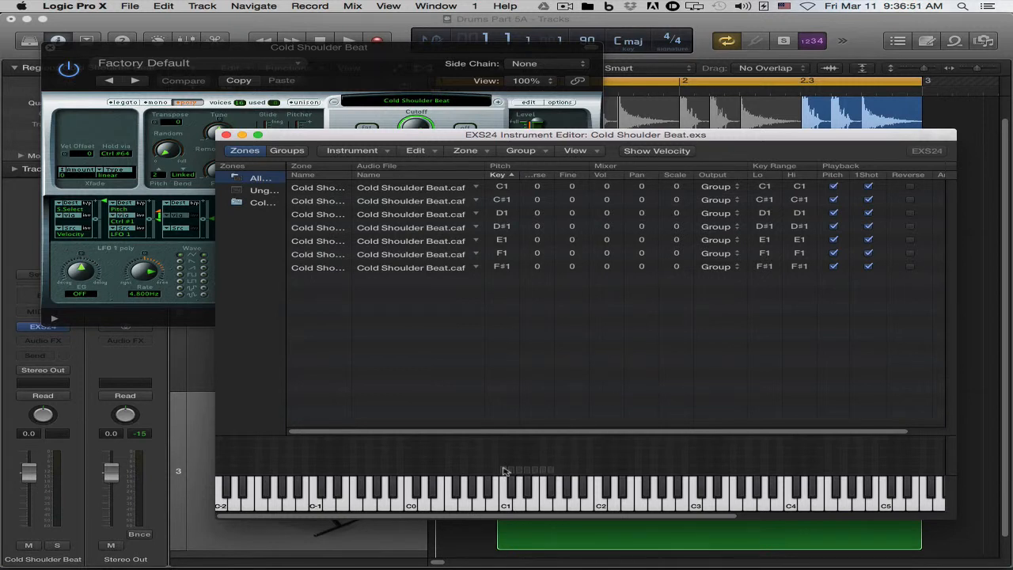
{"action": "left_click", "coordinate": [504, 497]}
{"action": "left_click", "coordinate": [512, 491]}
{"action": "left_click", "coordinate": [520, 505]}
{"action": "left_click", "coordinate": [531, 496]}
{"action": "left_click", "coordinate": [535, 503]}
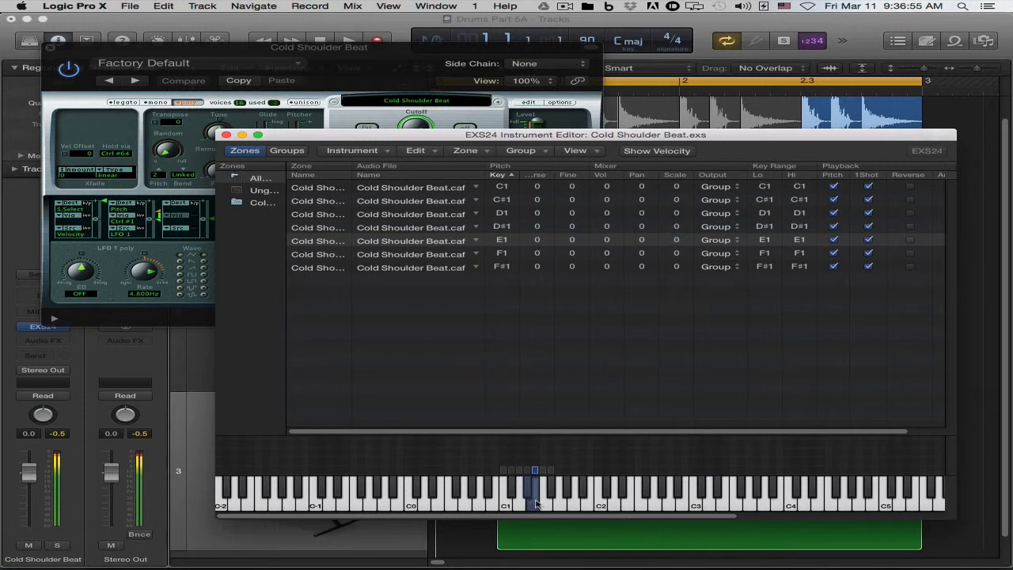
{"action": "left_click", "coordinate": [546, 494]}
{"action": "left_click", "coordinate": [552, 489]}
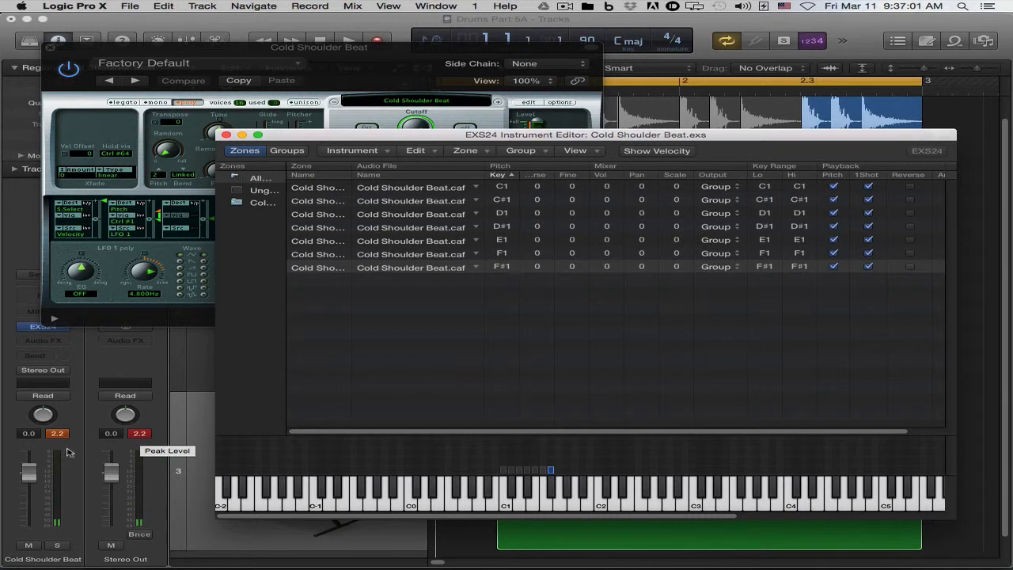
Reset the peak level readings and close the instrument editor along with the EXS24 window.
{"action": "left_click", "coordinate": [141, 441]}
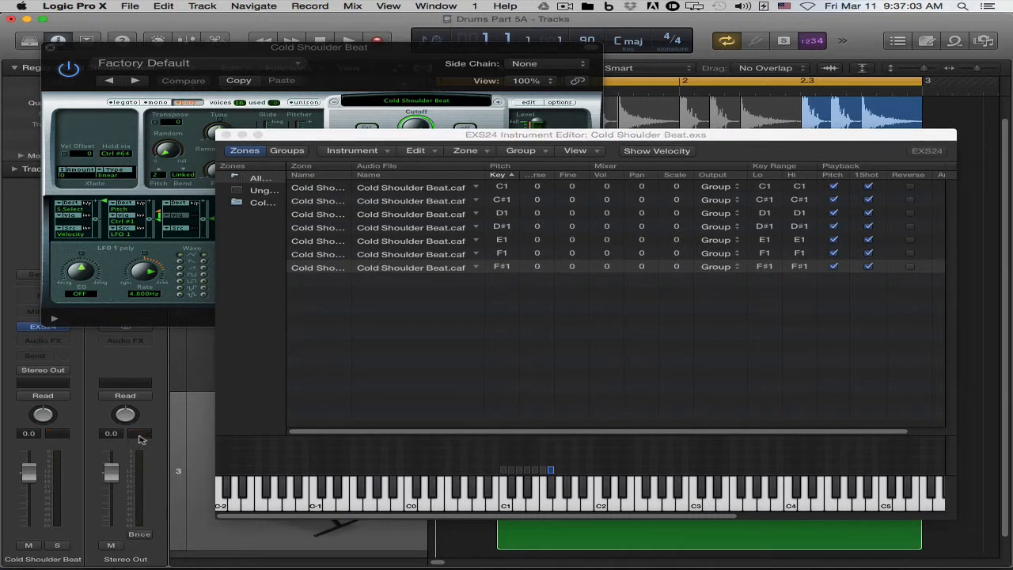
{"action": "left_click", "coordinate": [626, 433]}
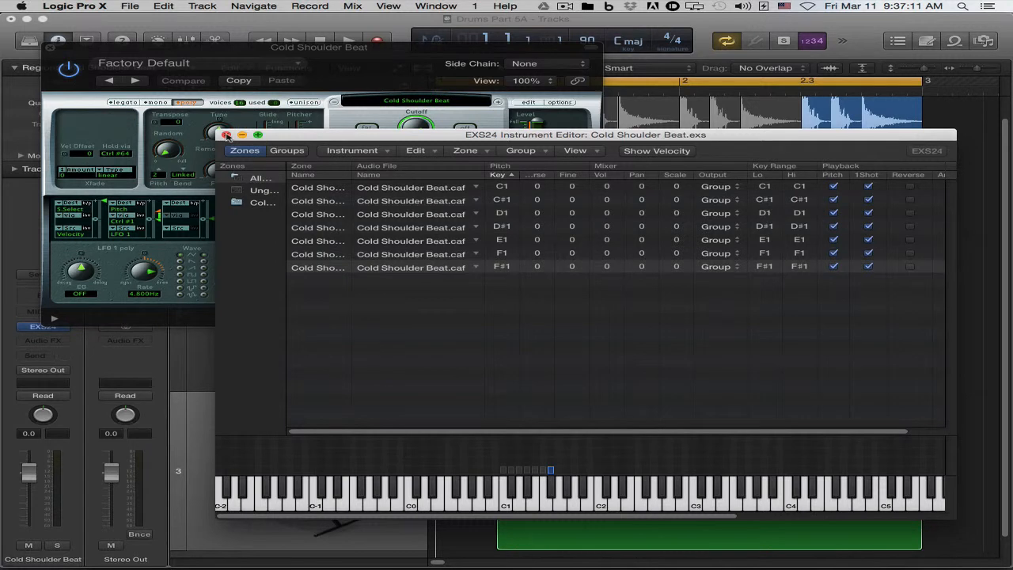
{"action": "left_click", "coordinate": [225, 135]}
{"action": "left_click", "coordinate": [50, 48]}
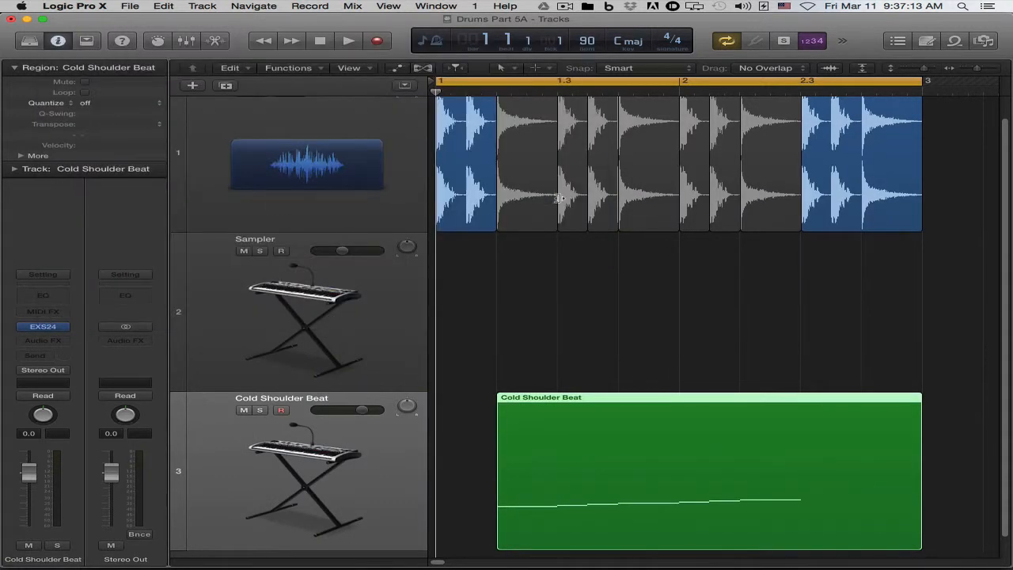
Undo the conversion of the seven slices to a new sampler track and select the Sampler track.
{"action": "left_click", "coordinate": [626, 289]}
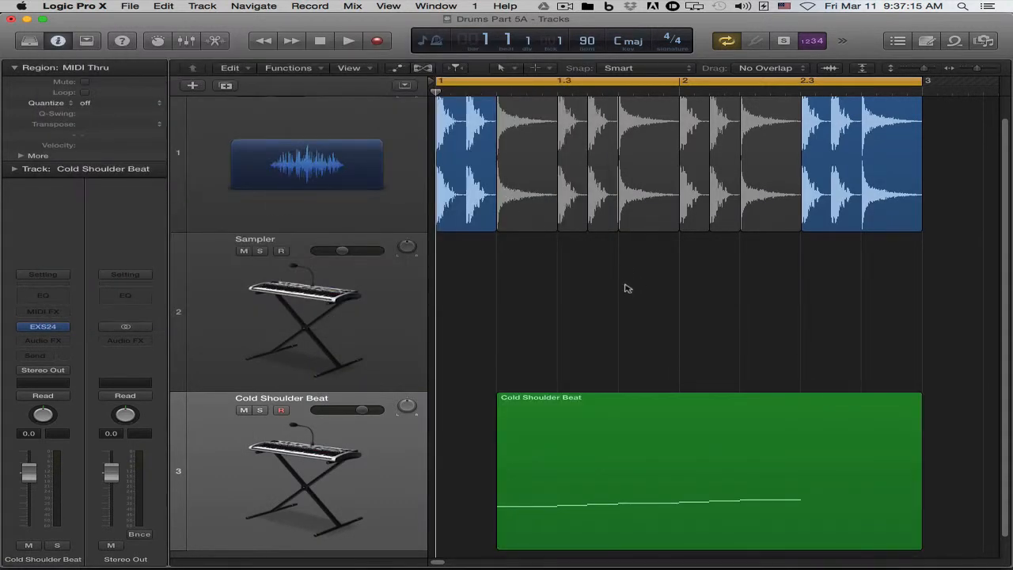
{"action": "key", "text": "super+z"}
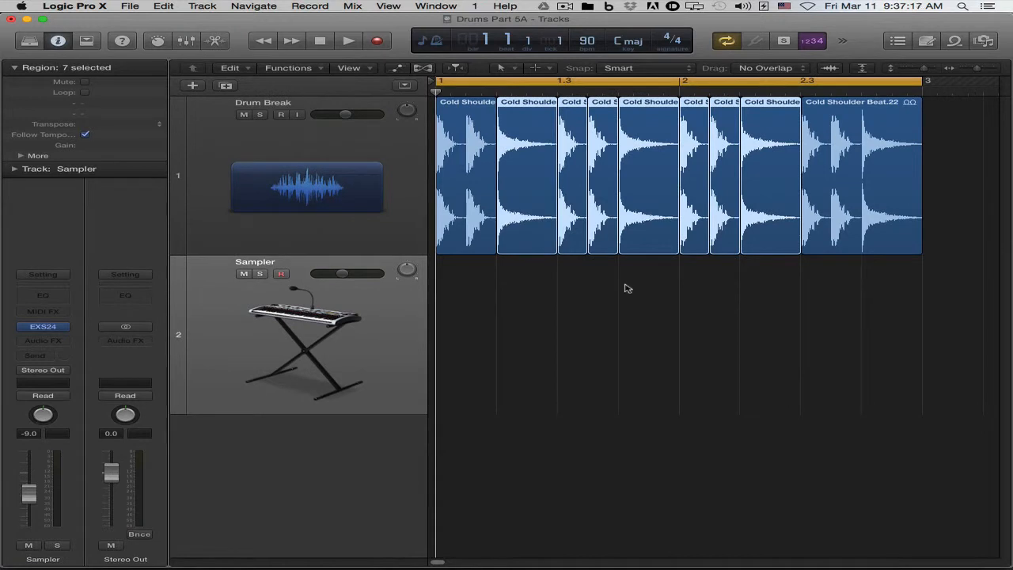
{"action": "left_click", "coordinate": [599, 307]}
{"action": "left_click", "coordinate": [333, 471]}
{"action": "left_click", "coordinate": [320, 387]}
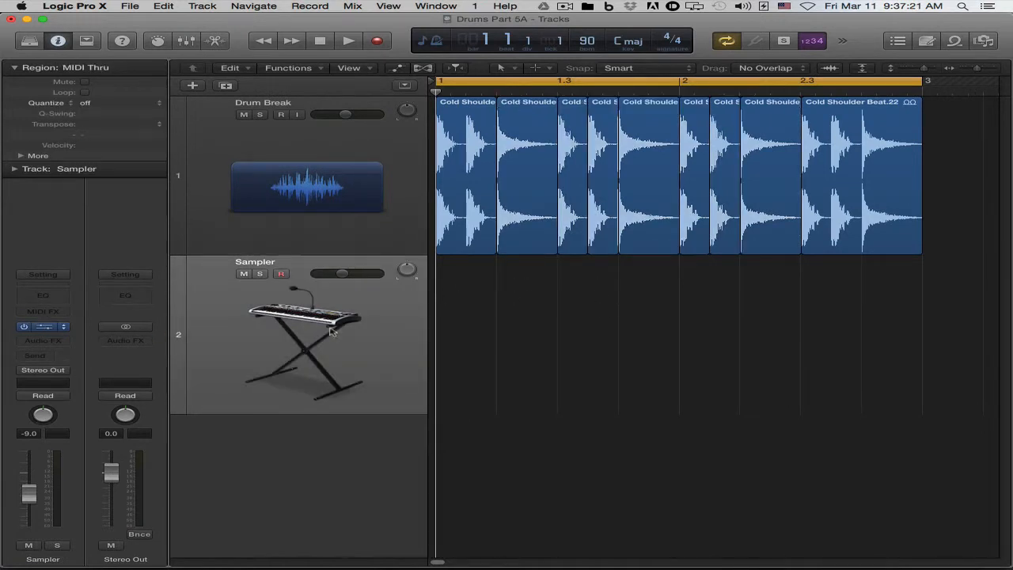
View the EXS24 instrument editor on the Sampler track and close it together with the plug-in window.
{"action": "left_click", "coordinate": [45, 326]}
{"action": "left_click", "coordinate": [716, 268]}
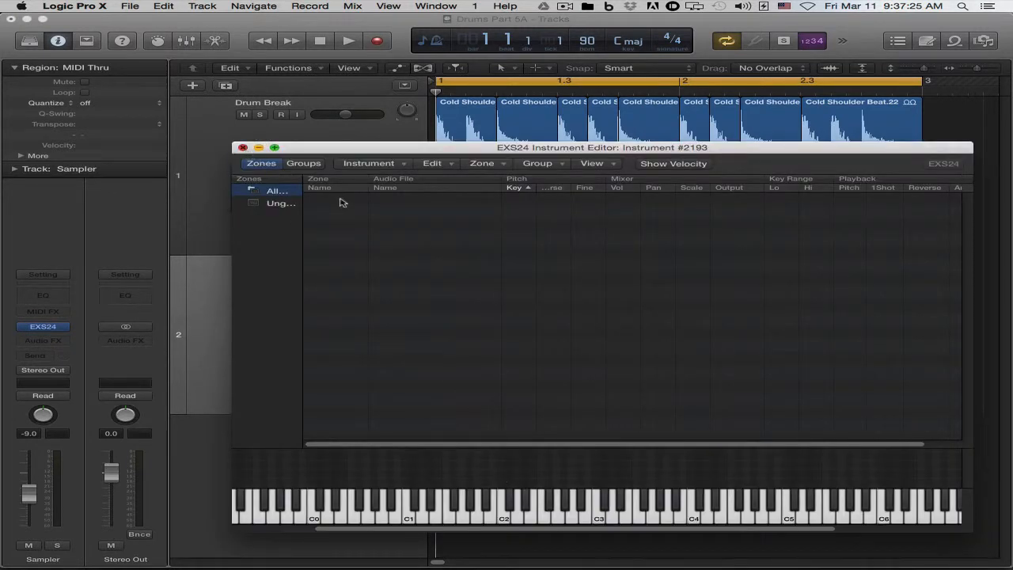
{"action": "left_click", "coordinate": [243, 148]}
{"action": "left_click", "coordinate": [248, 212]}
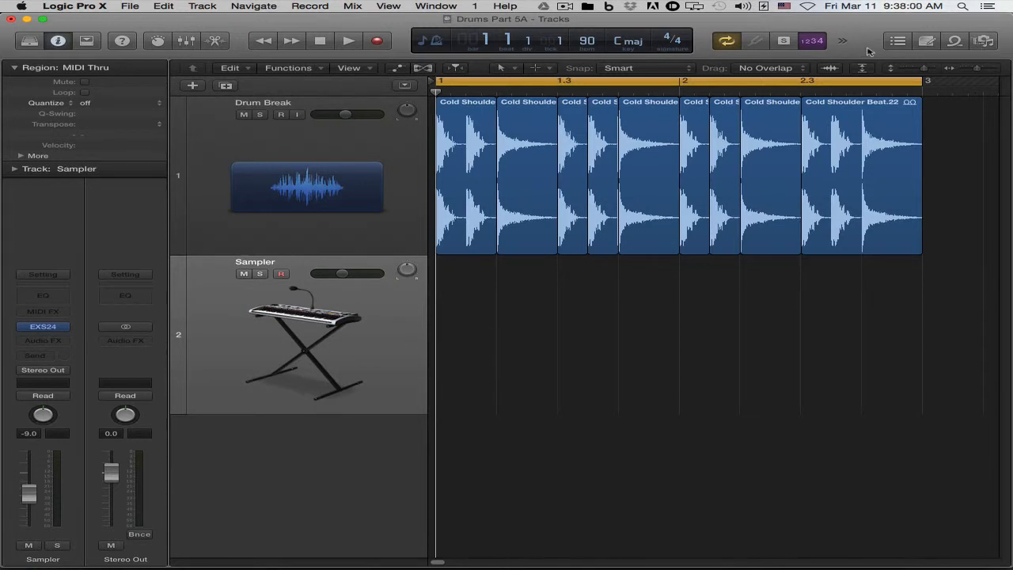
Add Break2.wav from the 300 Drum Breaks folder at bar 1 on a new audio track below the Sampler track.
{"action": "left_click", "coordinate": [984, 41]}
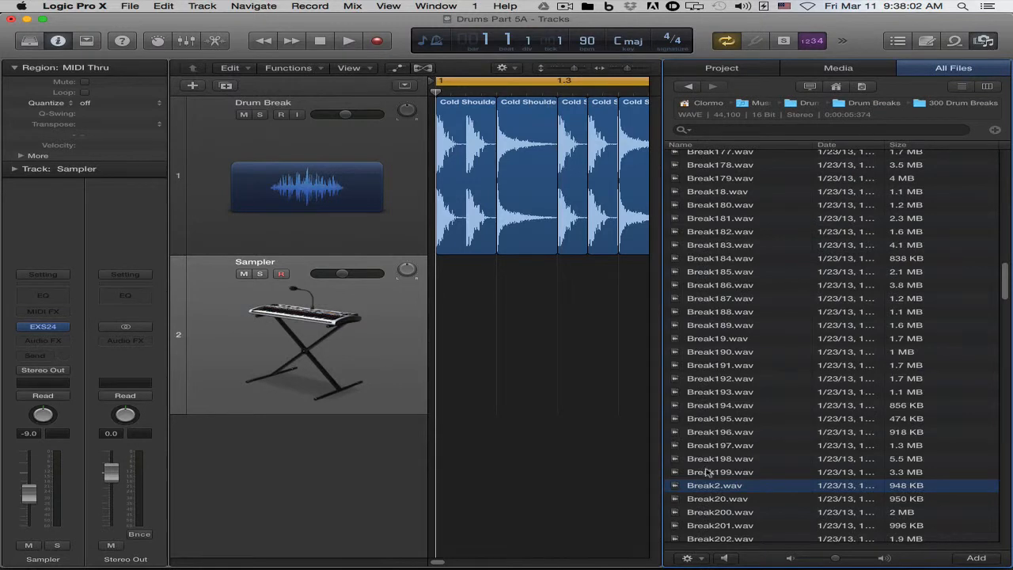
{"action": "left_click_drag", "start_coordinate": [740, 489], "coordinate": [483, 466]}
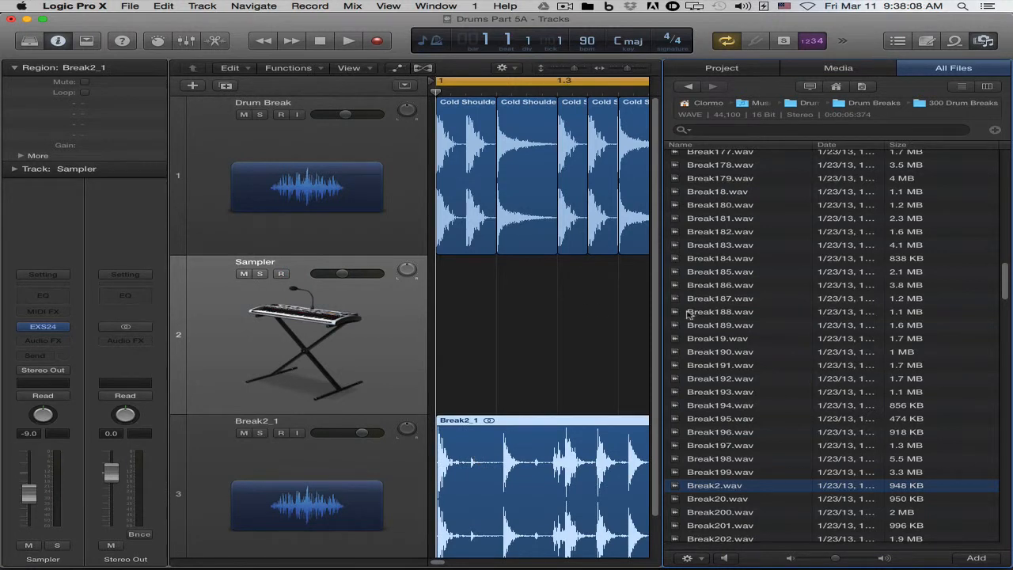
{"action": "left_click", "coordinate": [985, 41]}
{"action": "scroll", "coordinate": [735, 334], "scroll_direction": "down", "scroll_amount": 2}
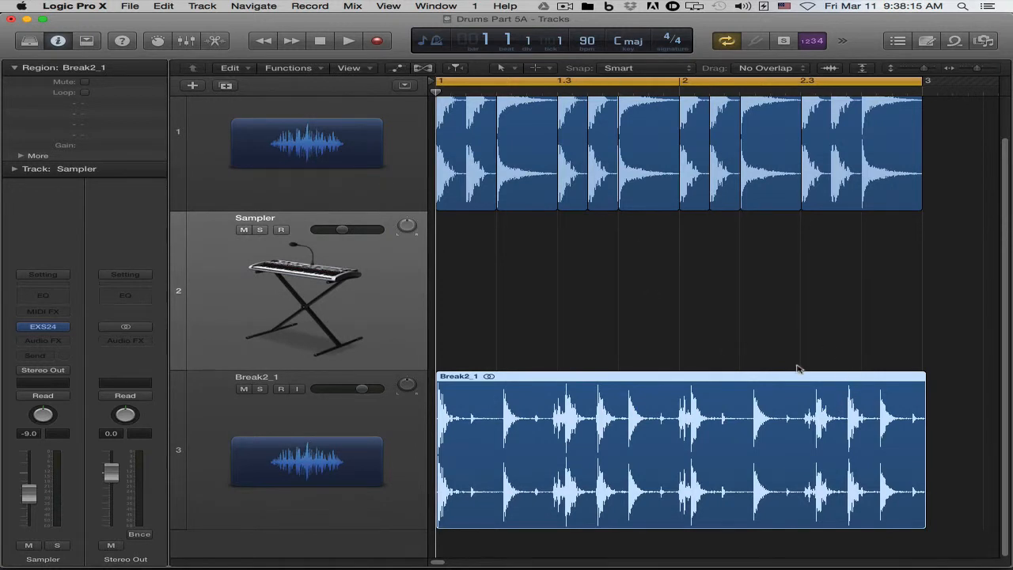
Adapt the project tempo globally to the Break2_1 region over the two-bar cycle range.
{"action": "left_click", "coordinate": [689, 306]}
{"action": "left_click", "coordinate": [502, 393]}
{"action": "key", "text": "super+t"}
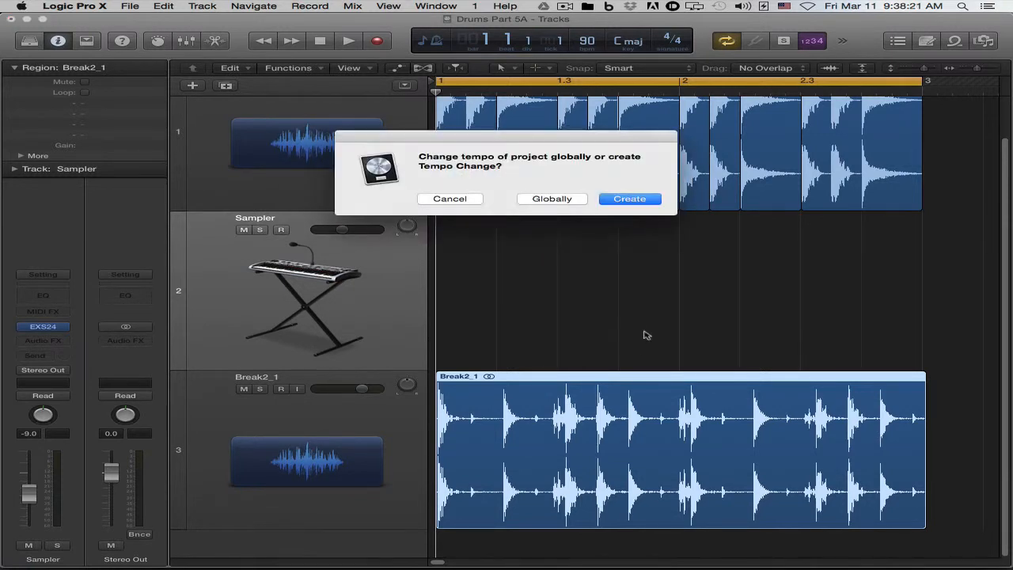
{"action": "left_click", "coordinate": [564, 199]}
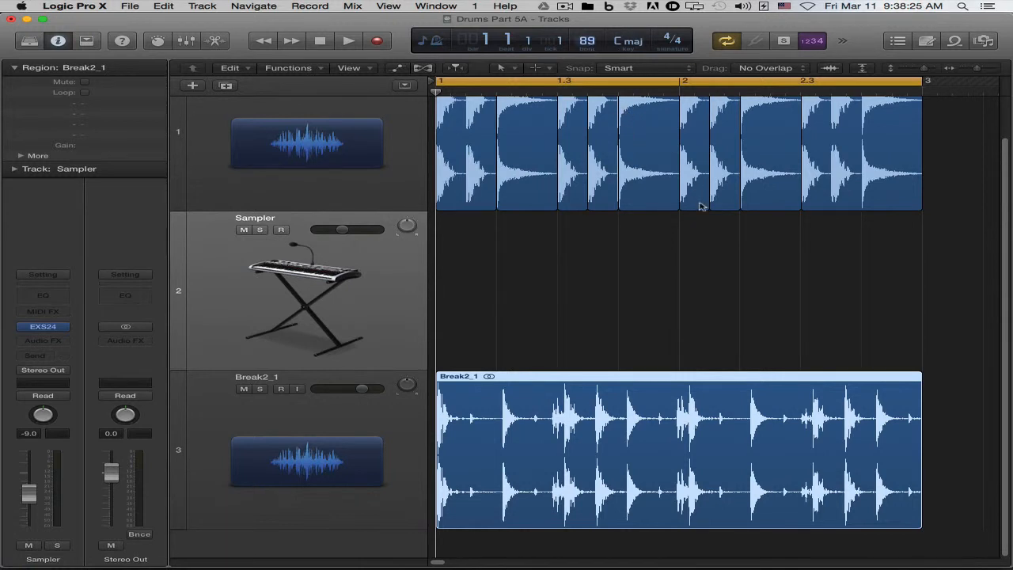
Mute the Drum Break track, play the Break2_1 region for a listen, and return the playhead to the start.
{"action": "left_click", "coordinate": [663, 270]}
{"action": "key", "text": "super+Down"}
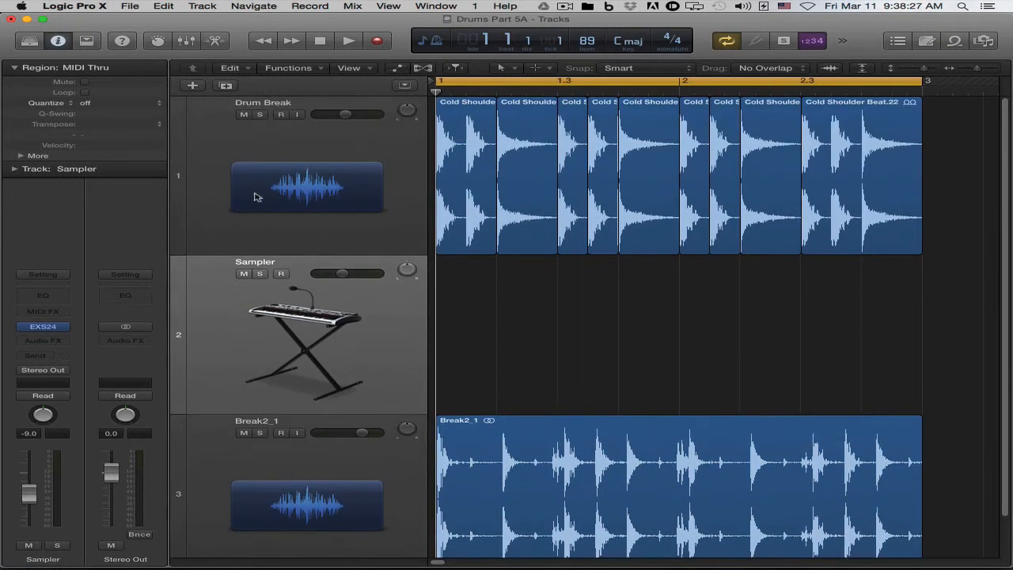
{"action": "left_click", "coordinate": [244, 115]}
{"action": "scroll", "coordinate": [475, 331], "scroll_direction": "down", "scroll_amount": 2}
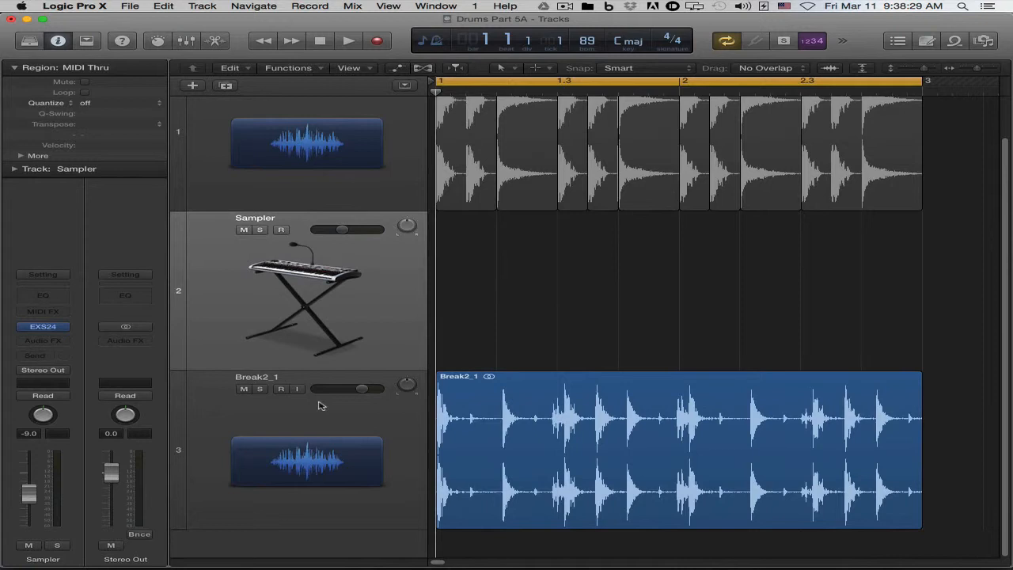
{"action": "key", "text": "space"}
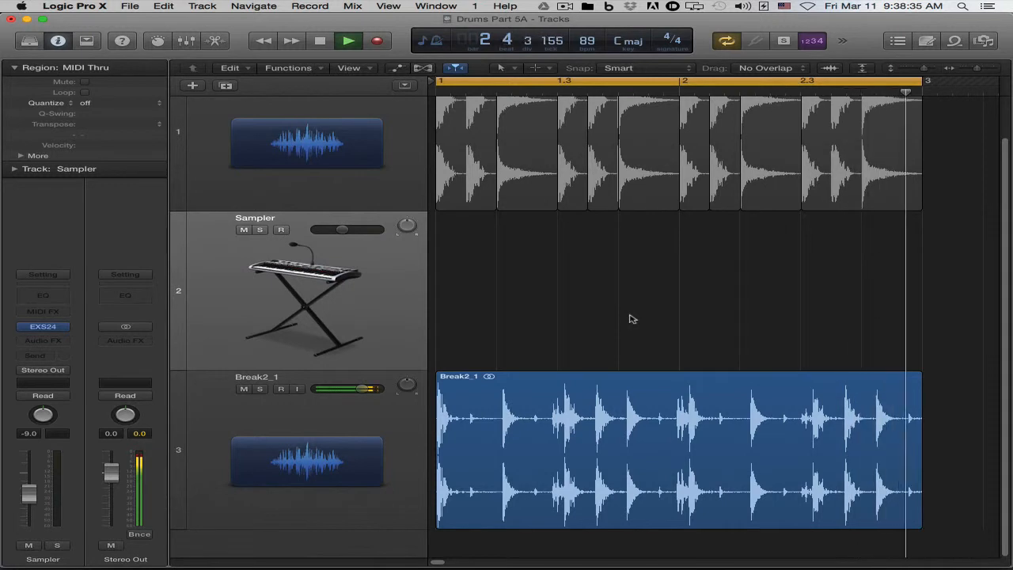
{"action": "key", "text": "space"}
{"action": "key", "text": "Return"}
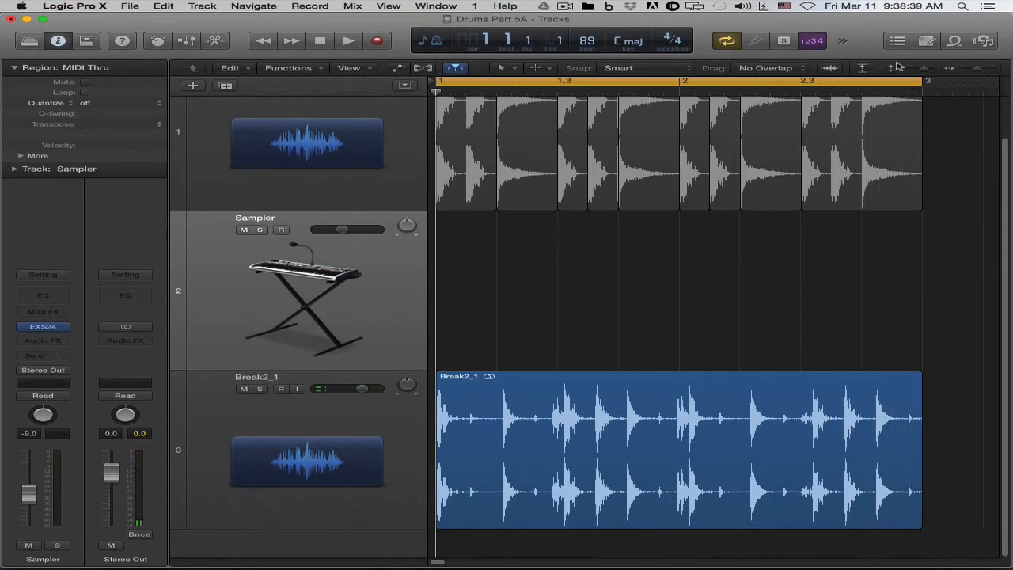
Look at Break2.wav in the All Files browser again and close the browser.
{"action": "left_click", "coordinate": [983, 40]}
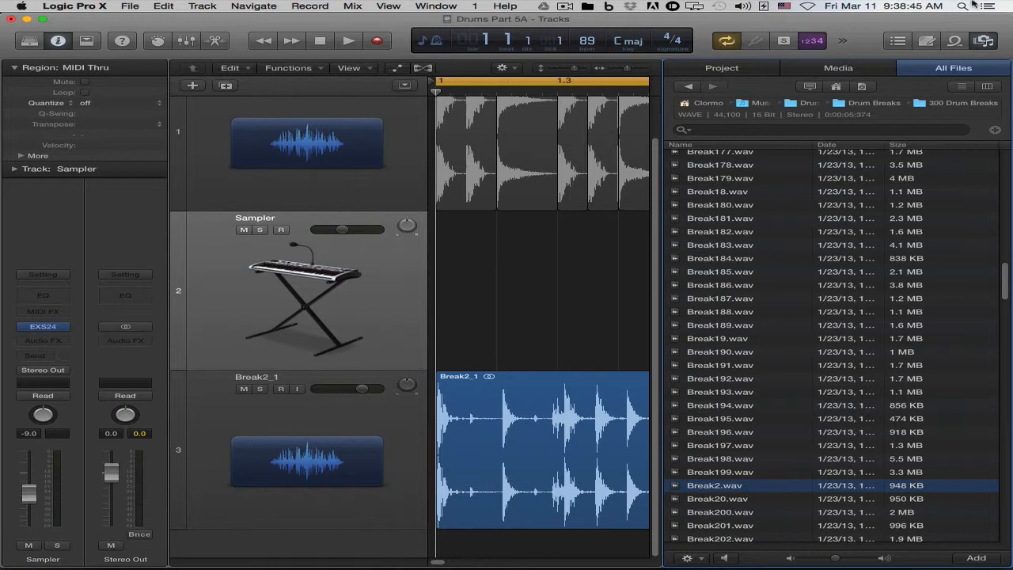
{"action": "left_click", "coordinate": [981, 42]}
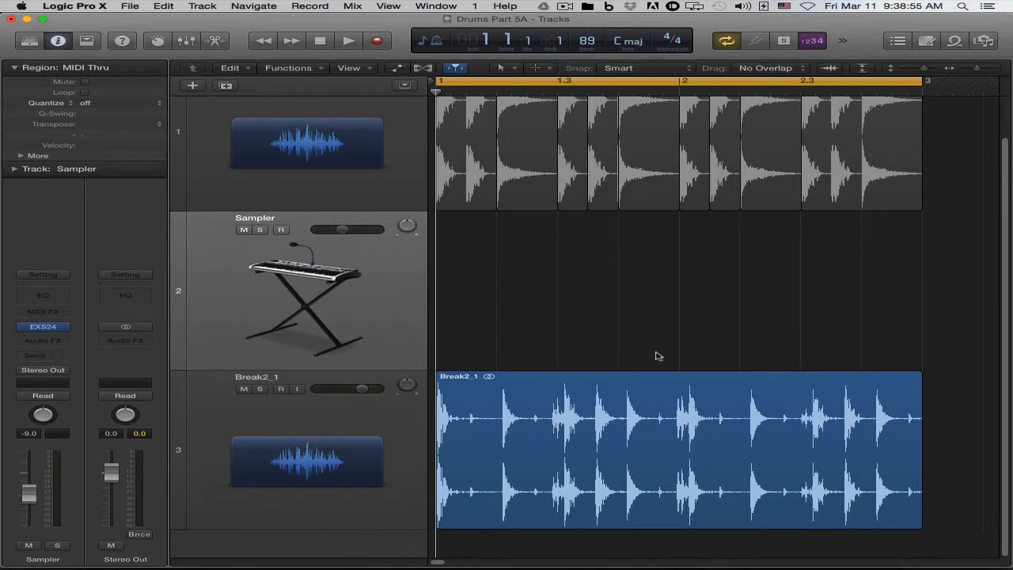
{"action": "key", "text": "super+Up"}
{"action": "key", "text": "super+Up"}
{"action": "key", "text": "super+Up"}
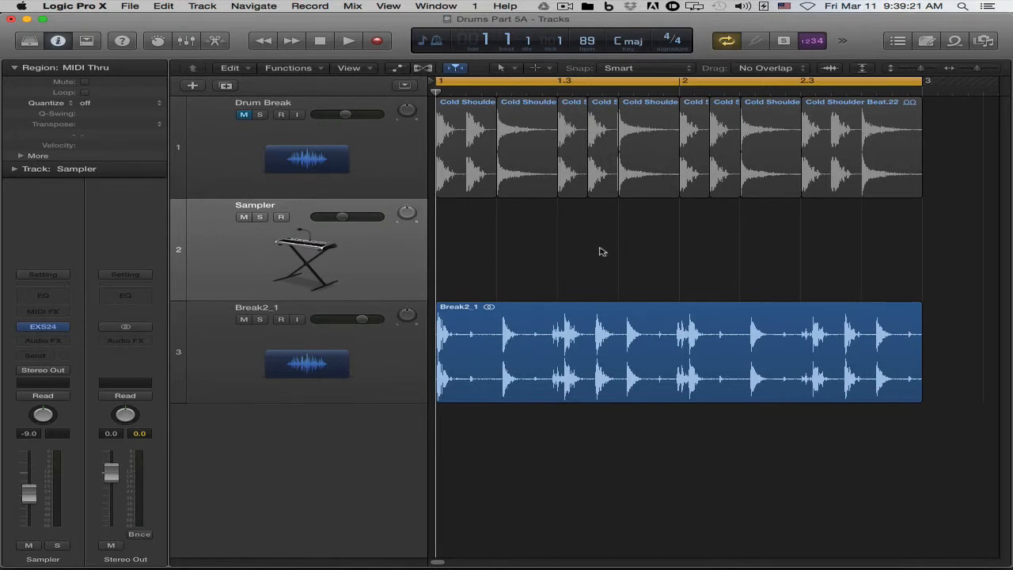
Browse the Urban drum beats and their tempos and favorites in the Apple Loops browser, and close it.
{"action": "left_click", "coordinate": [954, 41]}
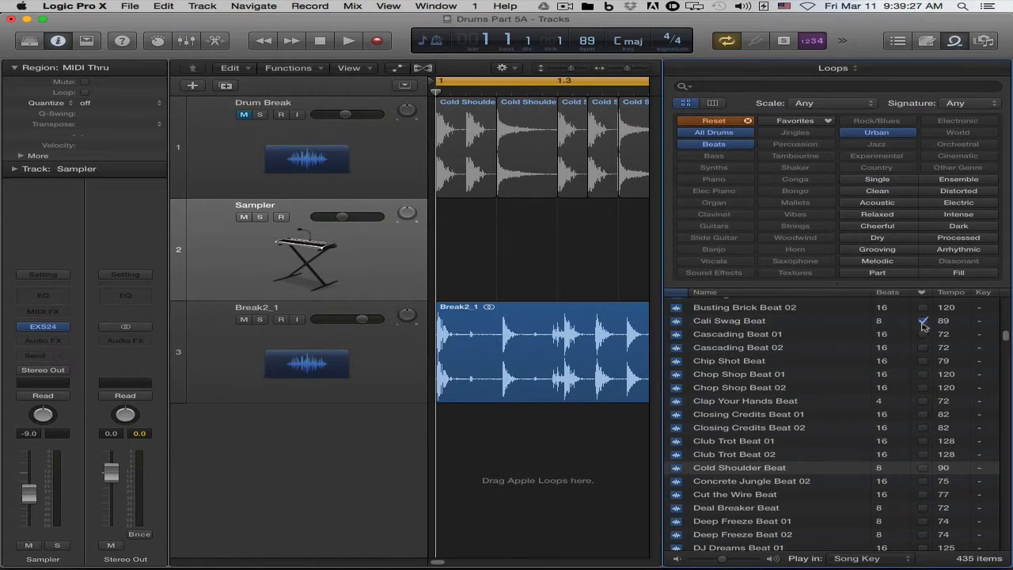
{"action": "scroll", "coordinate": [820, 458], "scroll_direction": "down", "scroll_amount": 5}
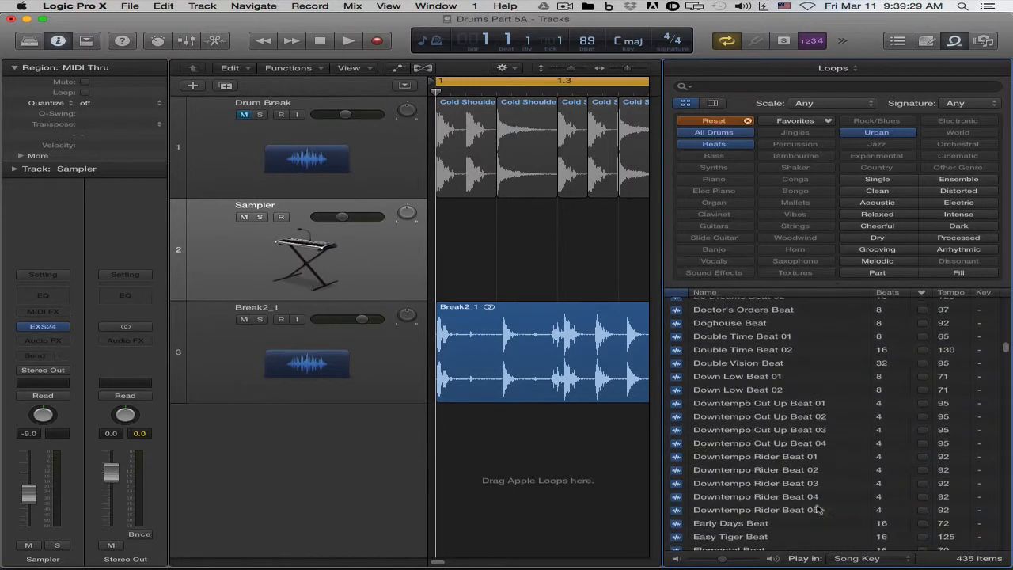
{"action": "scroll", "coordinate": [793, 485], "scroll_direction": "up", "scroll_amount": 6}
{"action": "scroll", "coordinate": [794, 486], "scroll_direction": "down", "scroll_amount": 2}
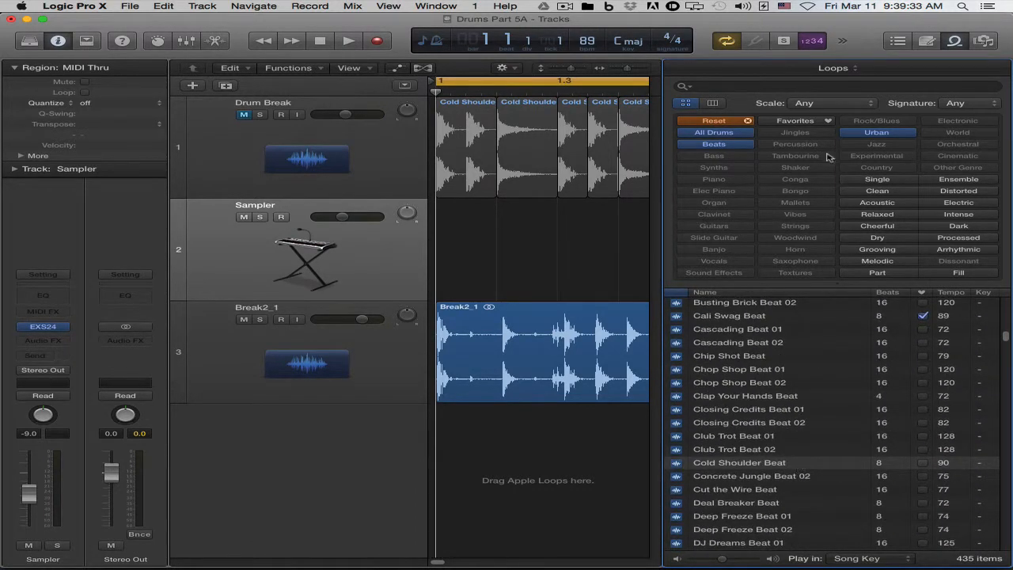
{"action": "left_click", "coordinate": [953, 41]}
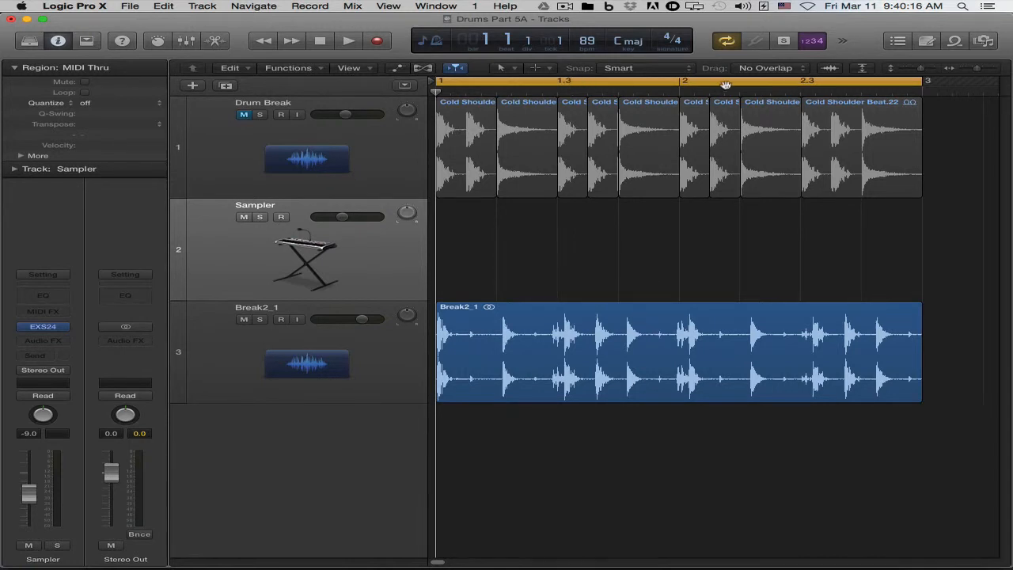
Start adding the Break2_1 region to the Apple Loops library under the name "Part 5A Drum Example (89BPM)".
{"action": "left_click", "coordinate": [594, 319]}
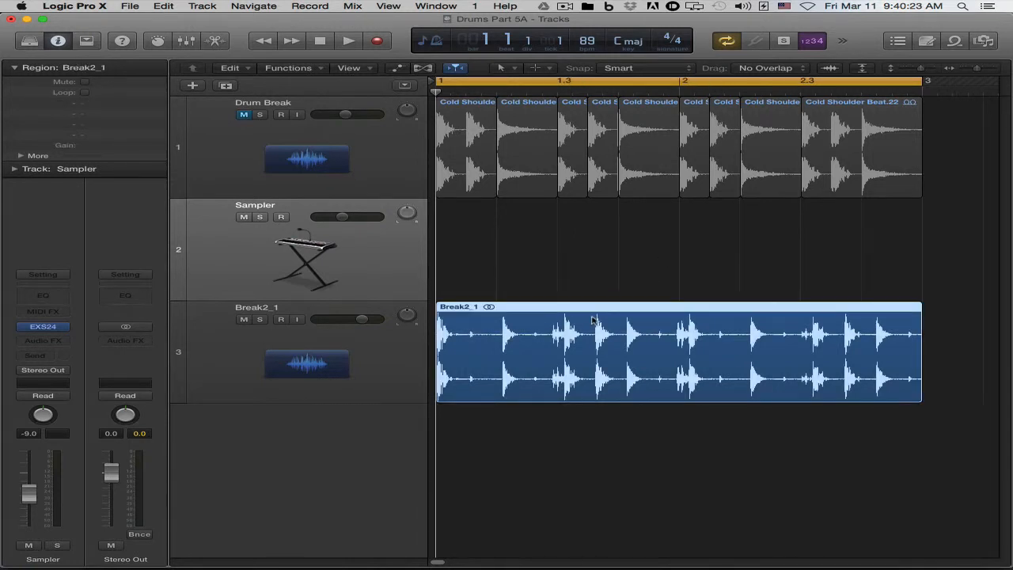
{"action": "right_click", "coordinate": [668, 319]}
{"action": "mouse_move", "coordinate": [721, 448]}
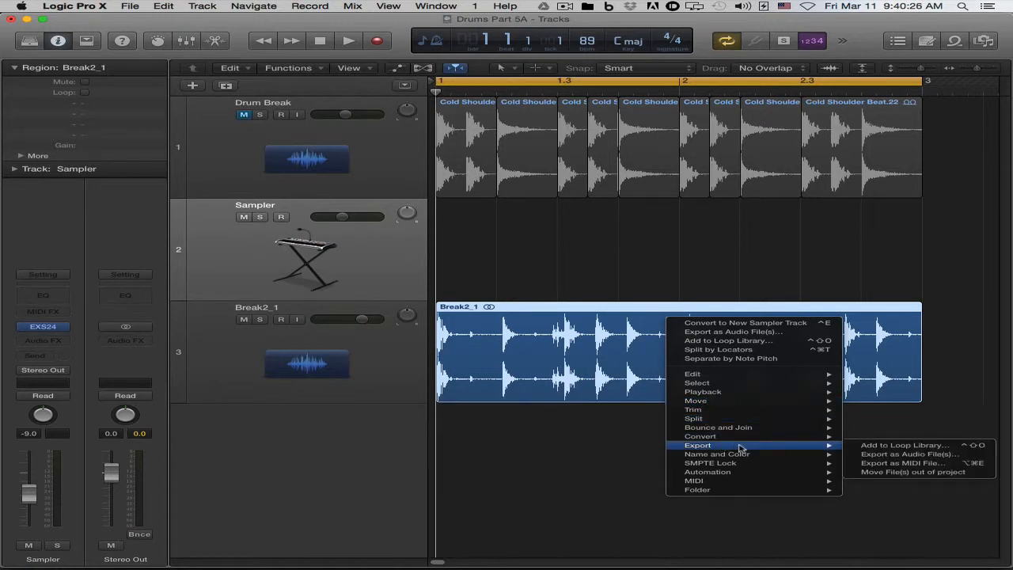
{"action": "left_click", "coordinate": [907, 450]}
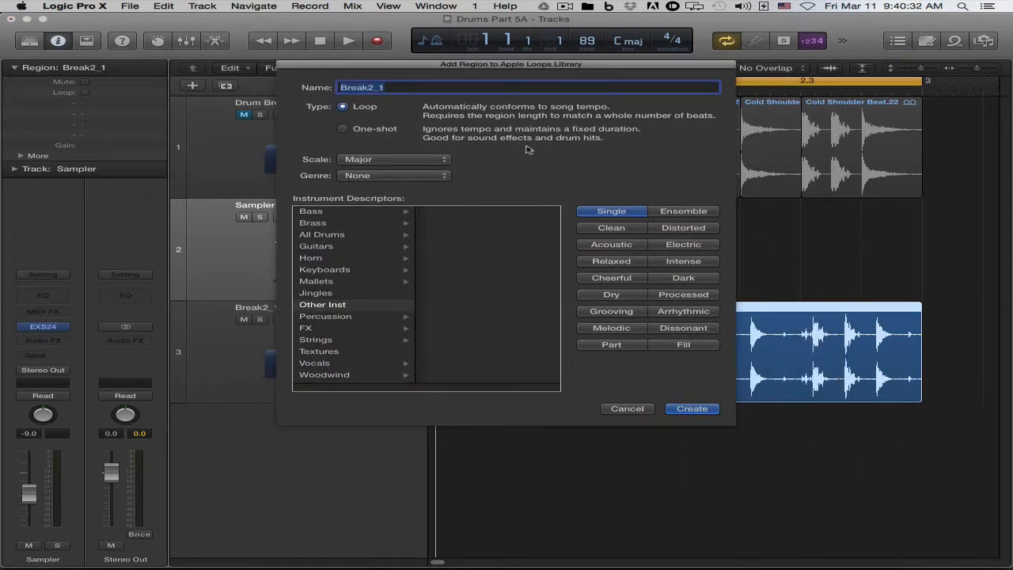
{"action": "double_click", "coordinate": [391, 87]}
{"action": "type", "text": "Part 5A Drum Example (8"}
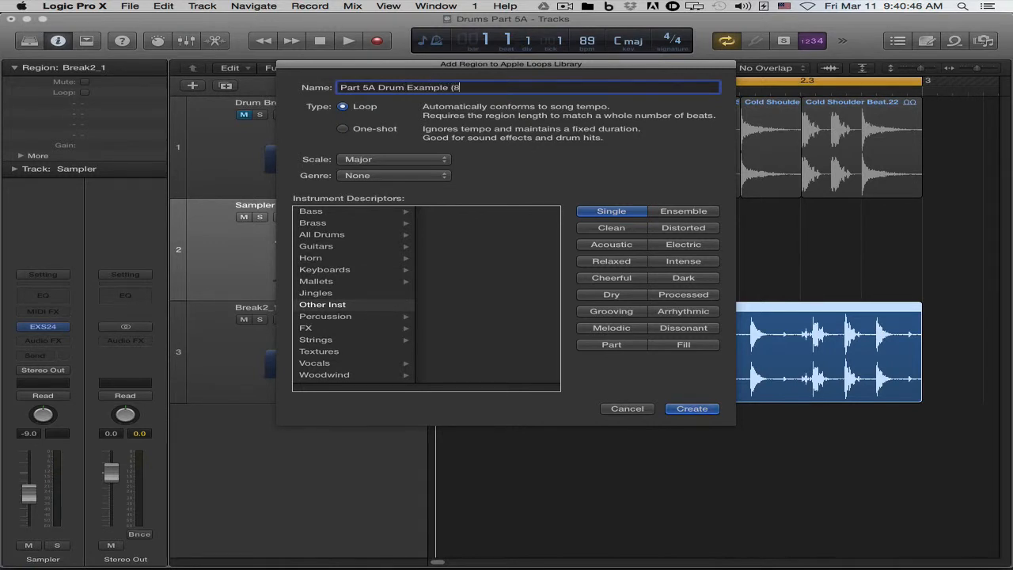
{"action": "type", "text": "BPM("}
{"action": "key", "text": "BackSpace"}
{"action": "type", "text": ")"}
Review the available Scale and Genre choices for the loop, leaving them at Major and None.
{"action": "left_click", "coordinate": [376, 160]}
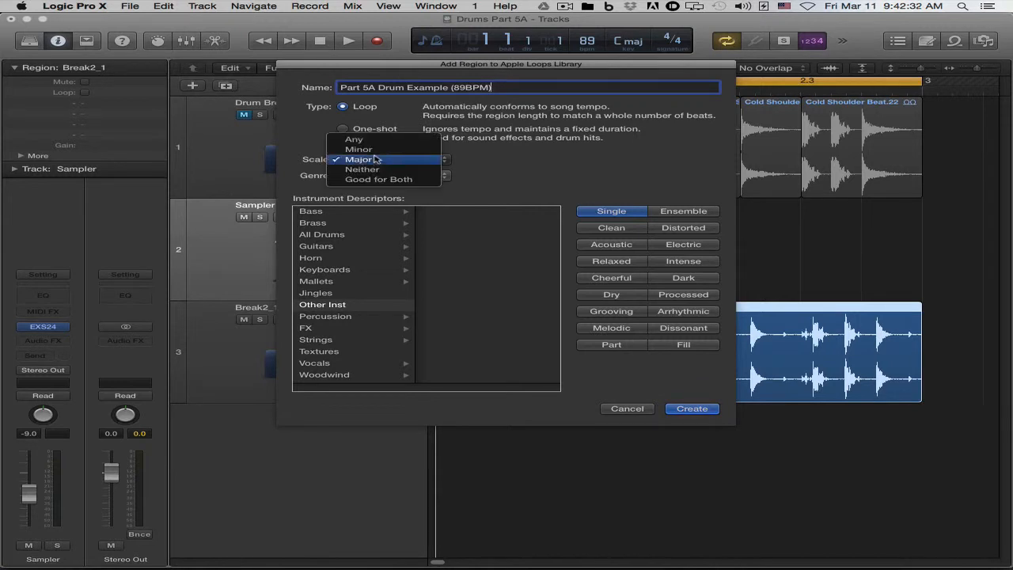
{"action": "left_click", "coordinate": [533, 167]}
{"action": "left_click", "coordinate": [355, 176]}
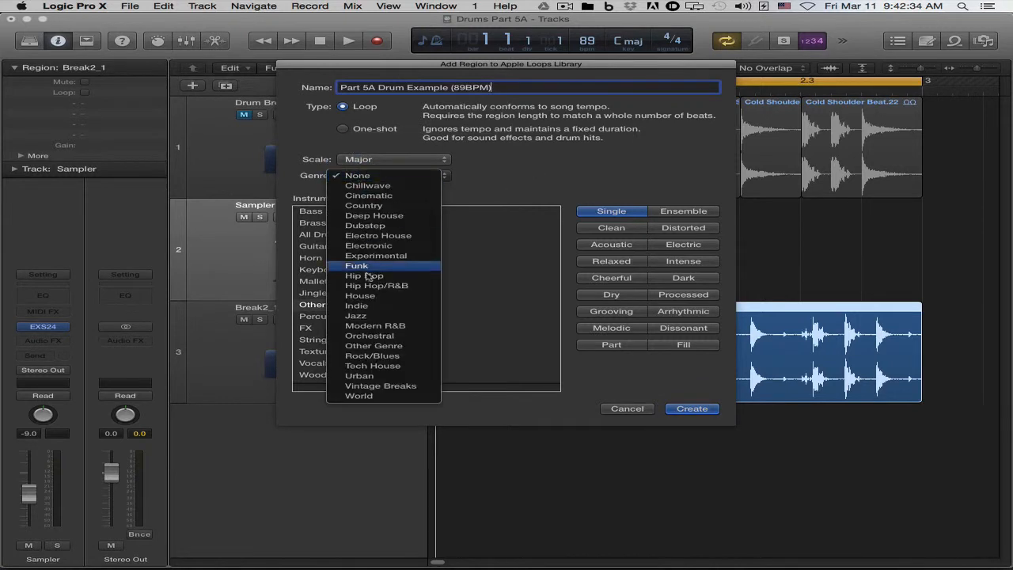
{"action": "left_click", "coordinate": [566, 167]}
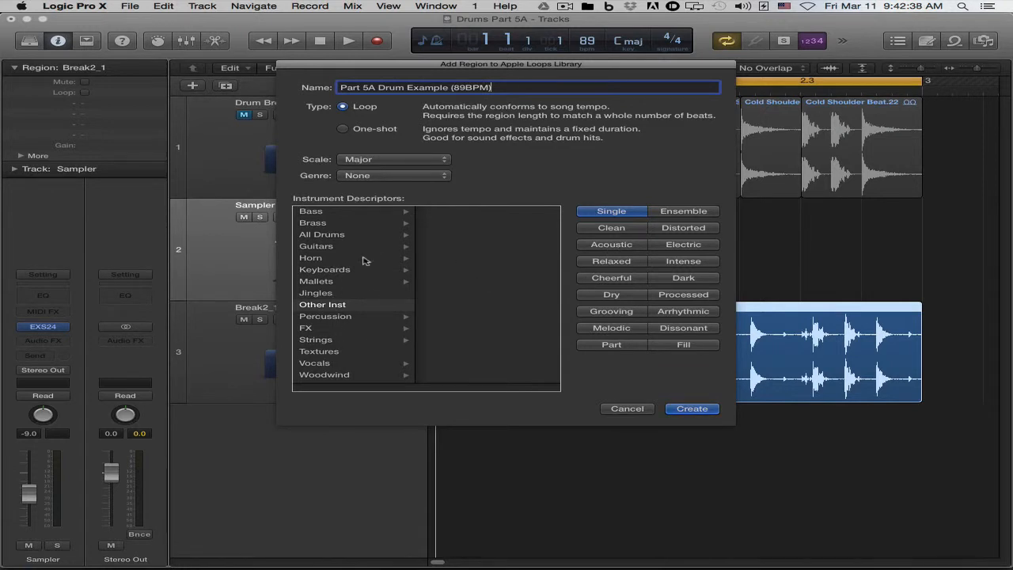
Tag the loop as Acoustic, Dark, Grooving and Fill, and create it in the Apple Loops library.
{"action": "left_click", "coordinate": [619, 247]}
{"action": "left_click", "coordinate": [684, 278]}
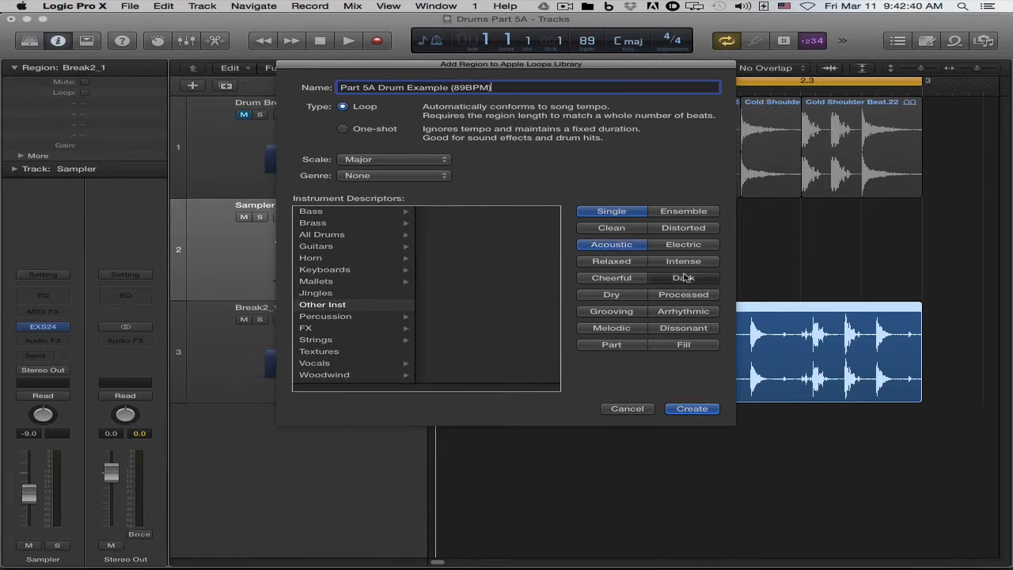
{"action": "left_click", "coordinate": [625, 316]}
{"action": "left_click", "coordinate": [686, 345]}
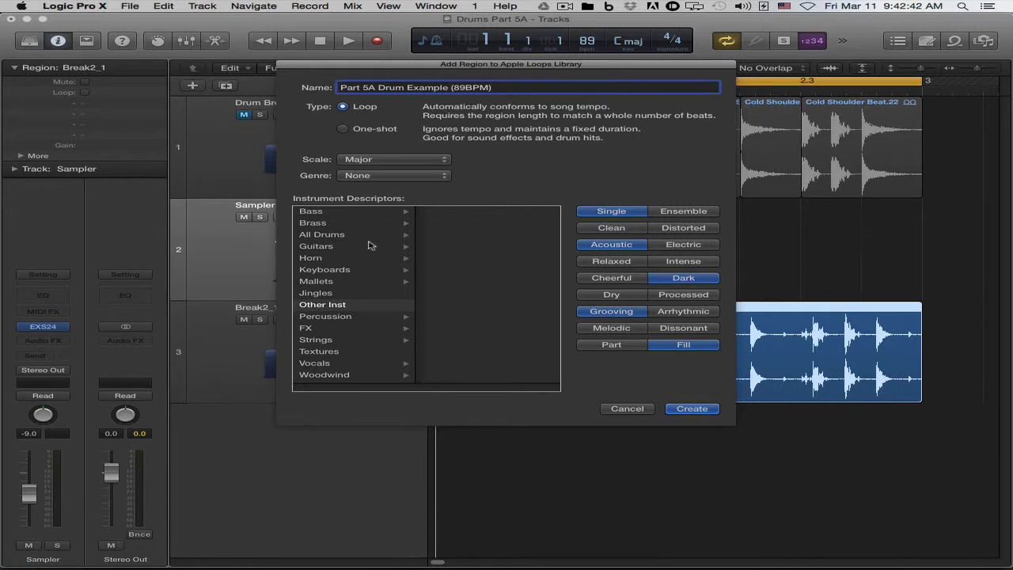
{"action": "left_click", "coordinate": [692, 409]}
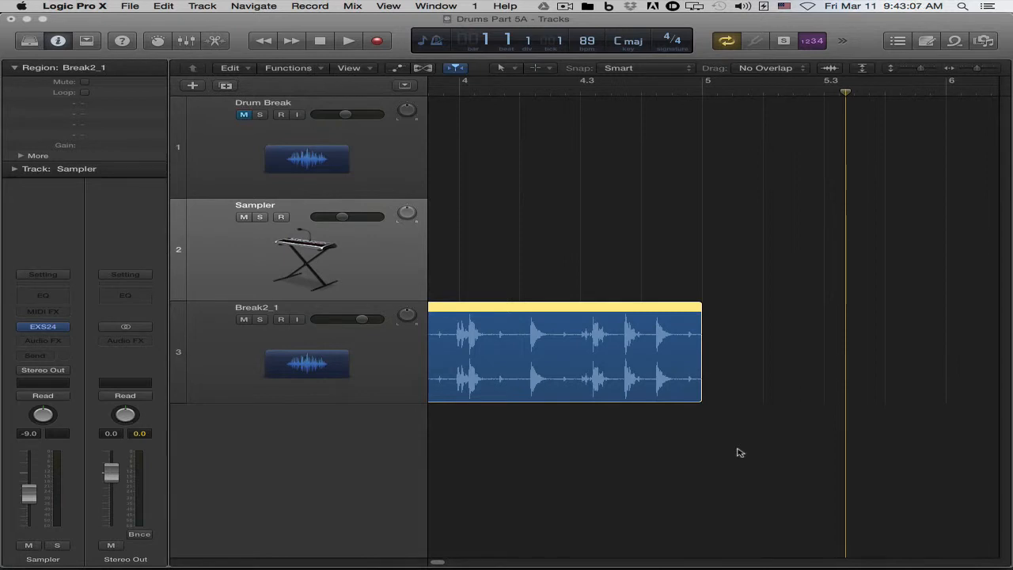
Restrict the Loops browser to My Loops and preview the Part 5A Drum Example (89BPM) loop.
{"action": "left_click", "coordinate": [740, 453]}
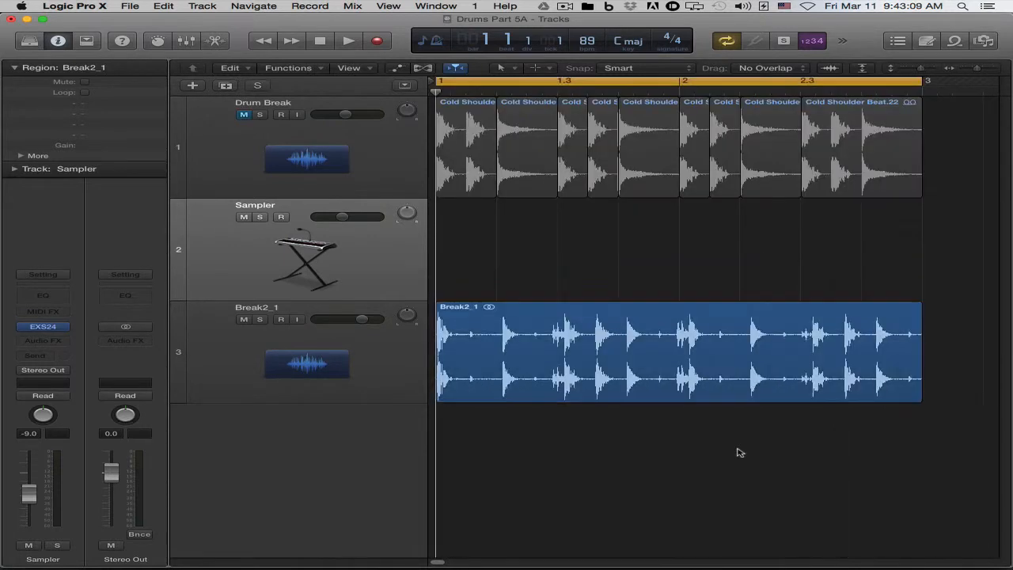
{"action": "left_click", "coordinate": [955, 41]}
{"action": "left_click", "coordinate": [820, 104]}
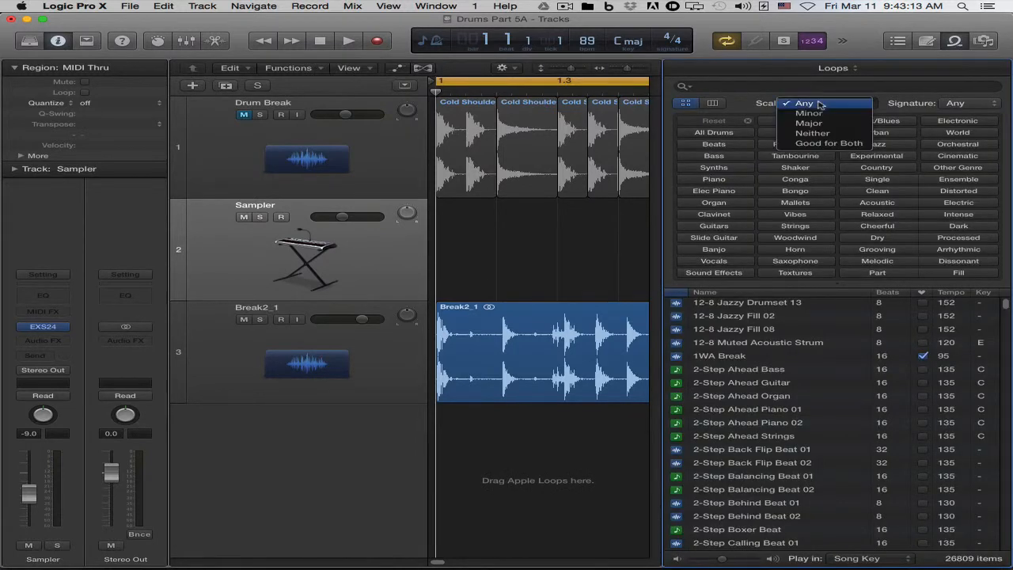
{"action": "left_click", "coordinate": [847, 69]}
{"action": "left_click", "coordinate": [848, 70]}
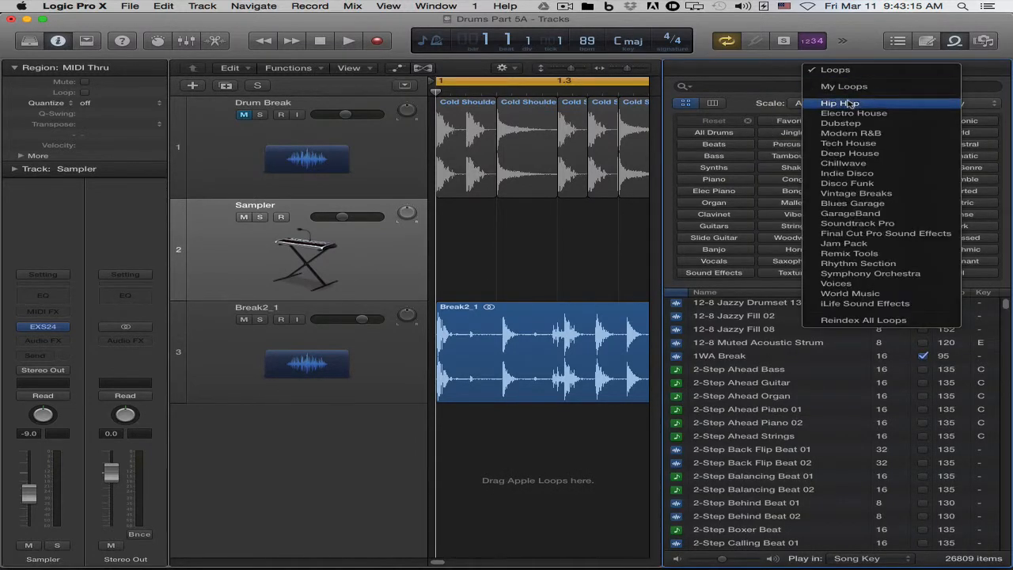
{"action": "left_click", "coordinate": [846, 86]}
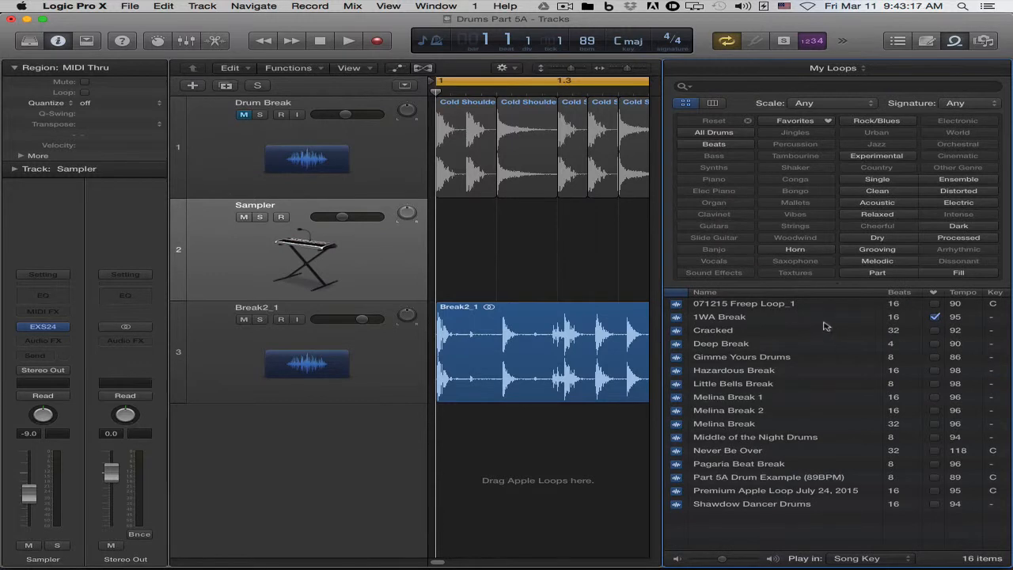
{"action": "left_click", "coordinate": [732, 477]}
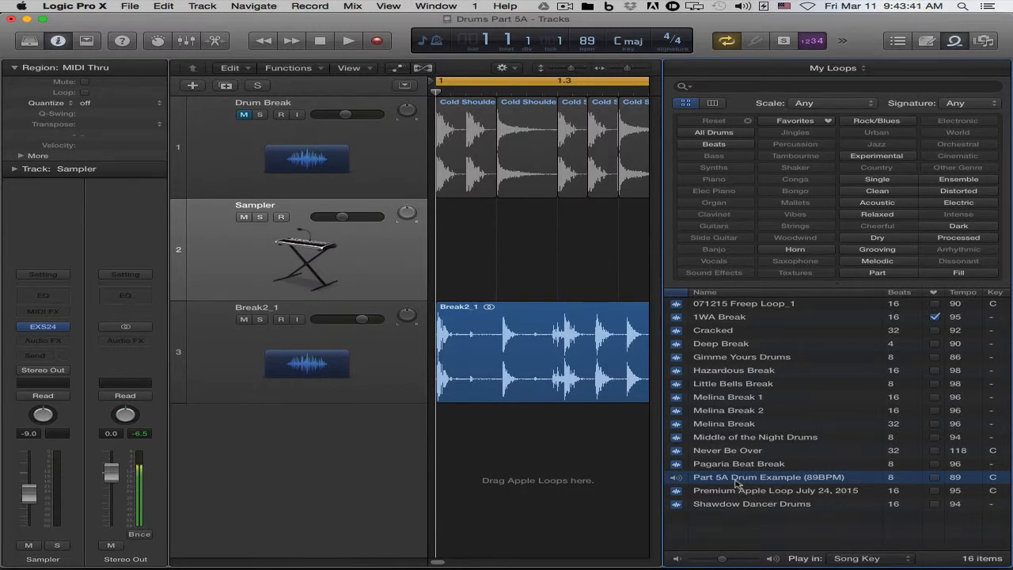
Place the Part 5A Drum Example (89BPM) loop at bar 1 on a new track below Break2_1, and check its tempo in My Loops.
{"action": "left_click_drag", "start_coordinate": [740, 479], "coordinate": [554, 412]}
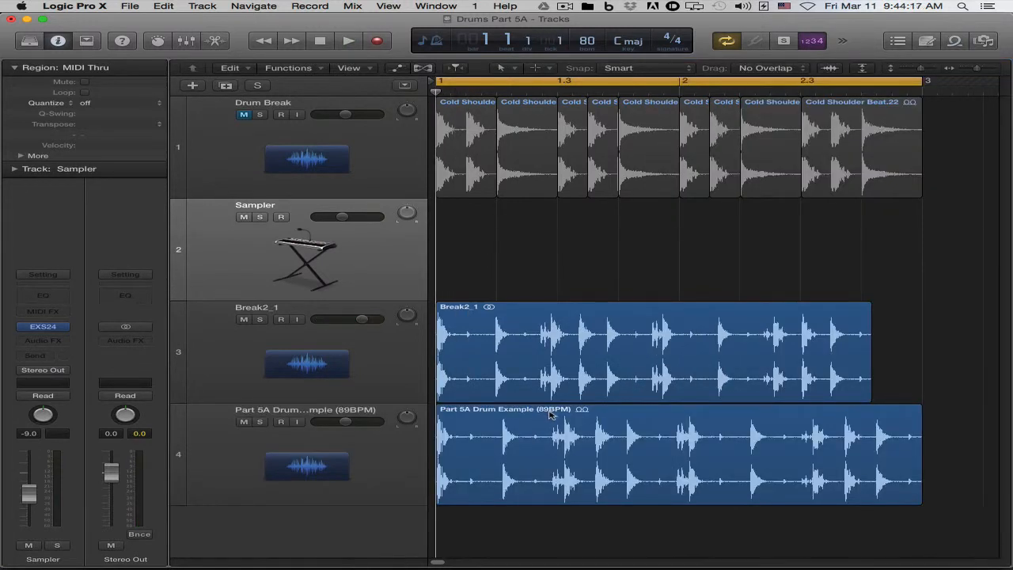
{"action": "left_click", "coordinate": [953, 44]}
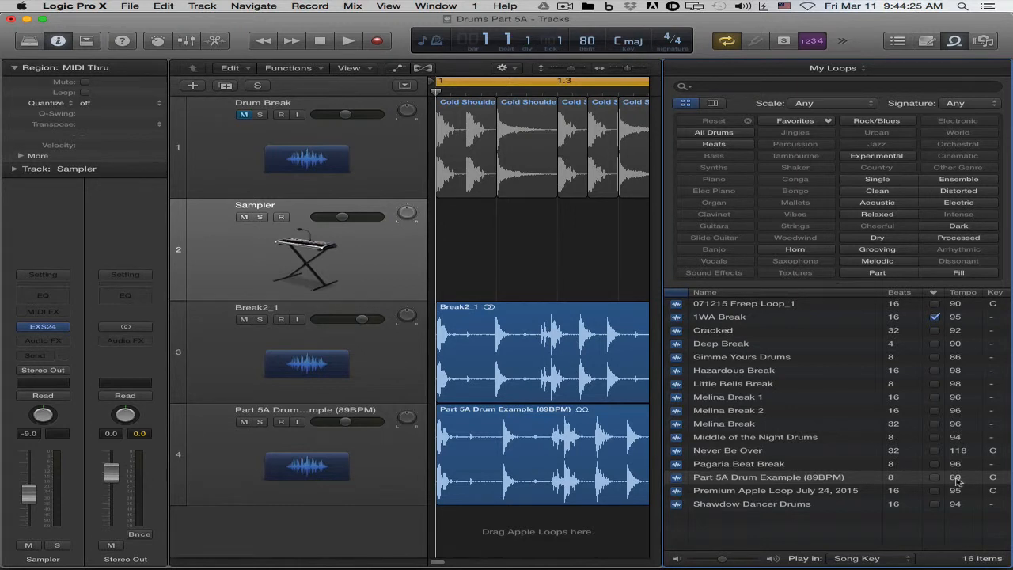
{"action": "left_click", "coordinate": [954, 41]}
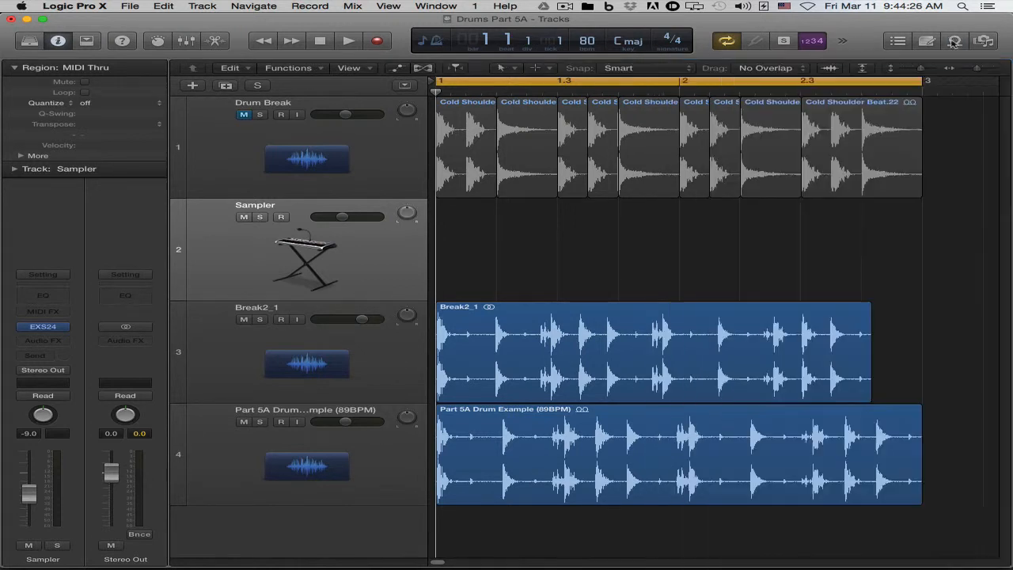
Solo the Part 5A Drum Example (89BPM) track and lower its volume to -10.0 dB.
{"action": "left_click", "coordinate": [260, 422]}
{"action": "left_click", "coordinate": [278, 443]}
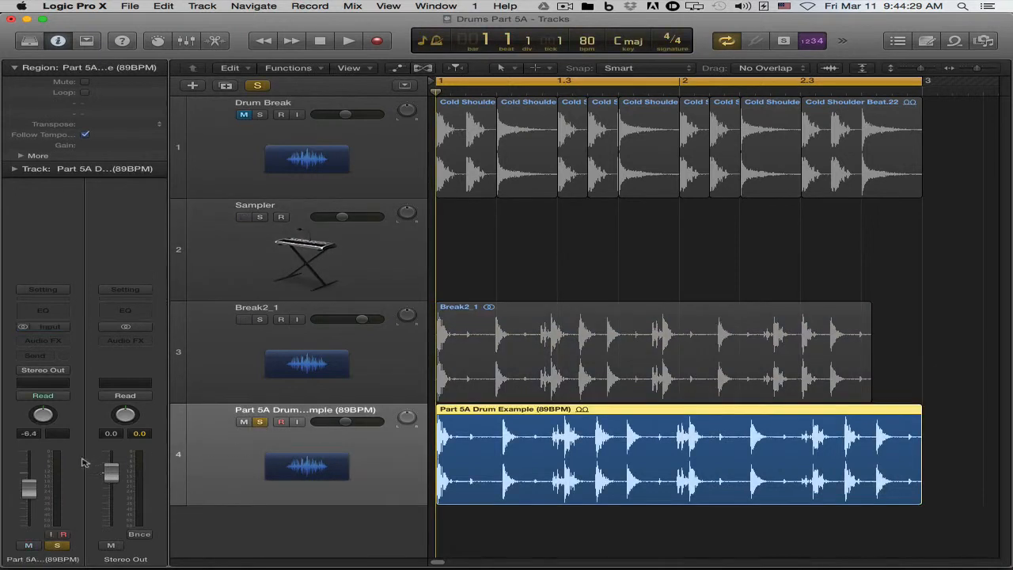
{"action": "left_click_drag", "start_coordinate": [29, 488], "coordinate": [28, 496]}
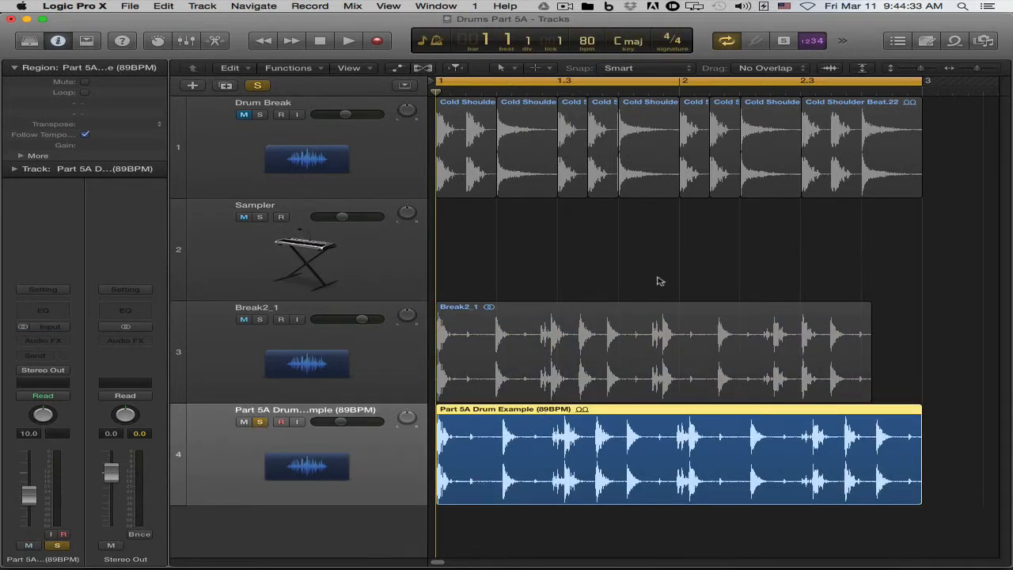
Play the soloed loop to hear it at the project tempo, and return the playhead to the start.
{"action": "key", "text": "space"}
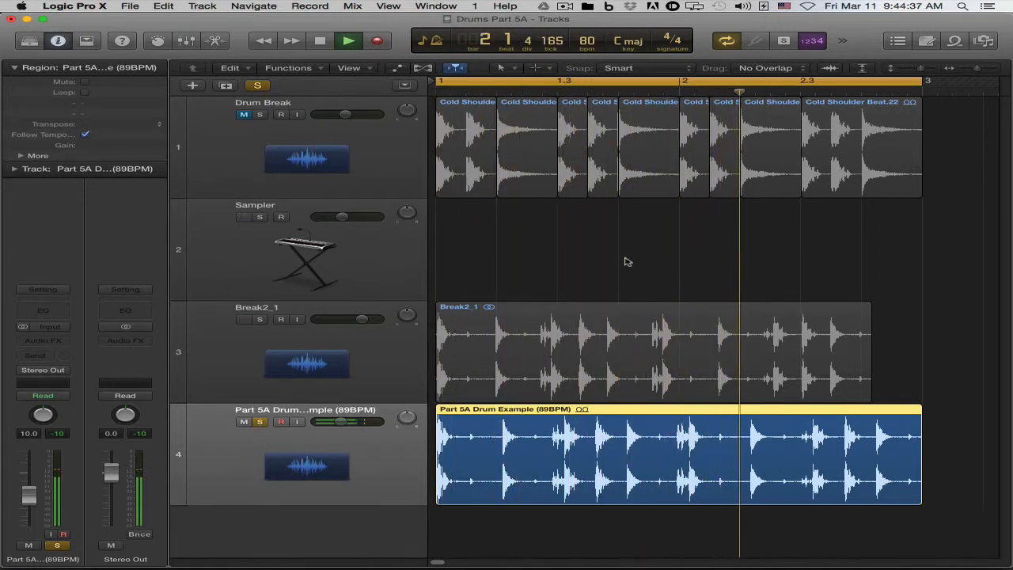
{"action": "key", "text": "space"}
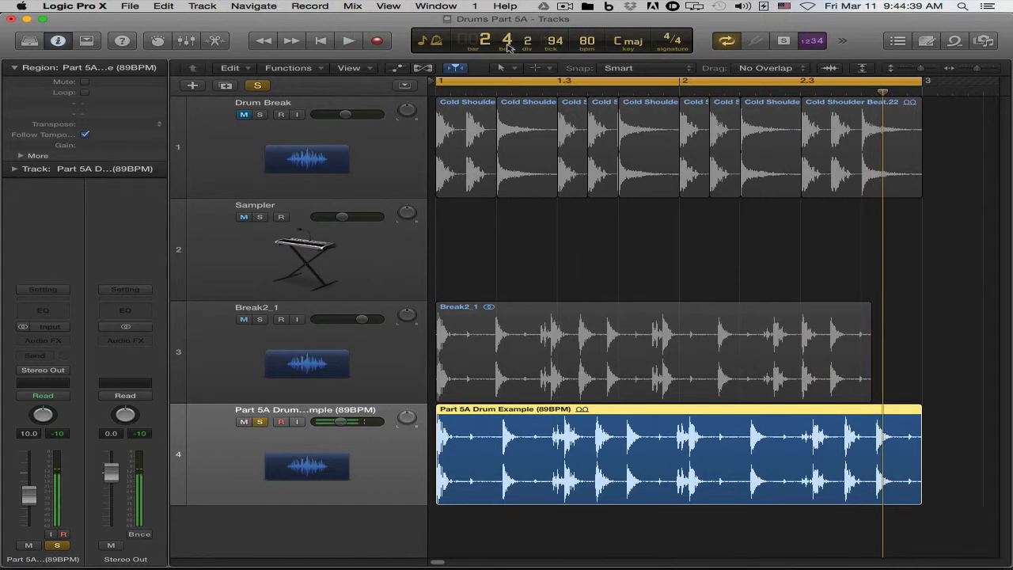
{"action": "key", "text": "Return"}
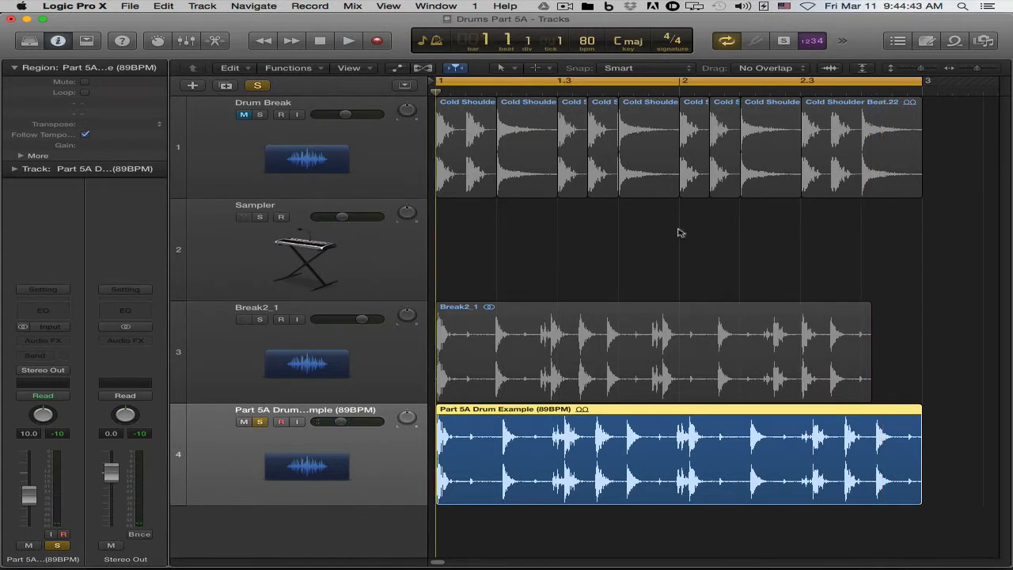
Delete the Part 5A Drum Example (89BPM) region from track 4.
{"action": "left_click", "coordinate": [611, 272]}
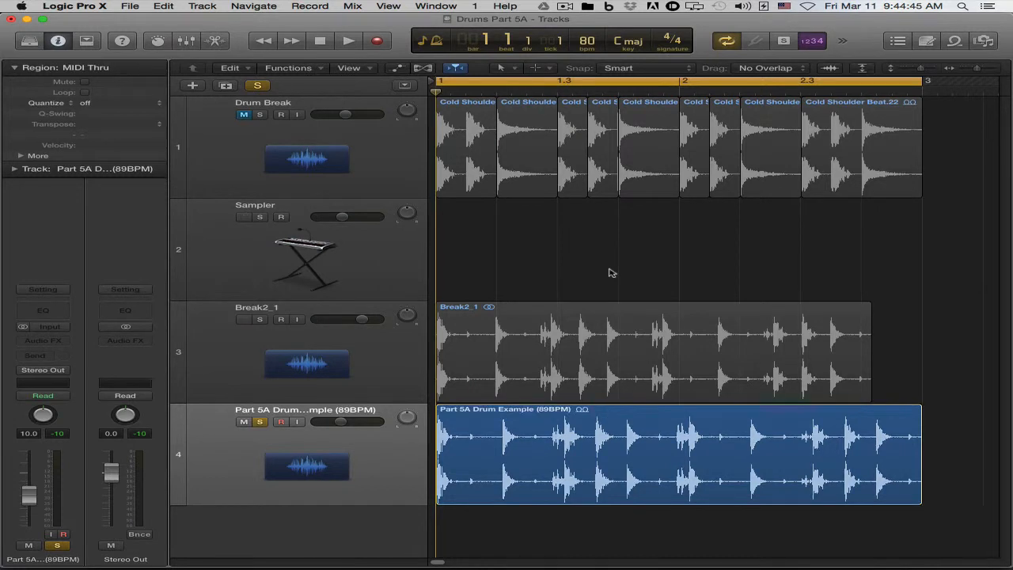
{"action": "key", "text": "Delete"}
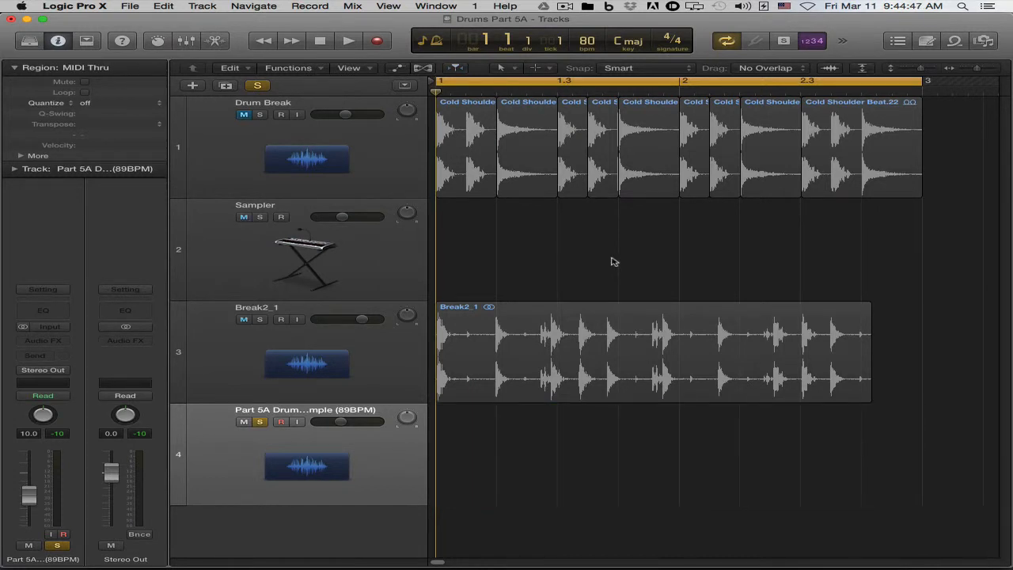